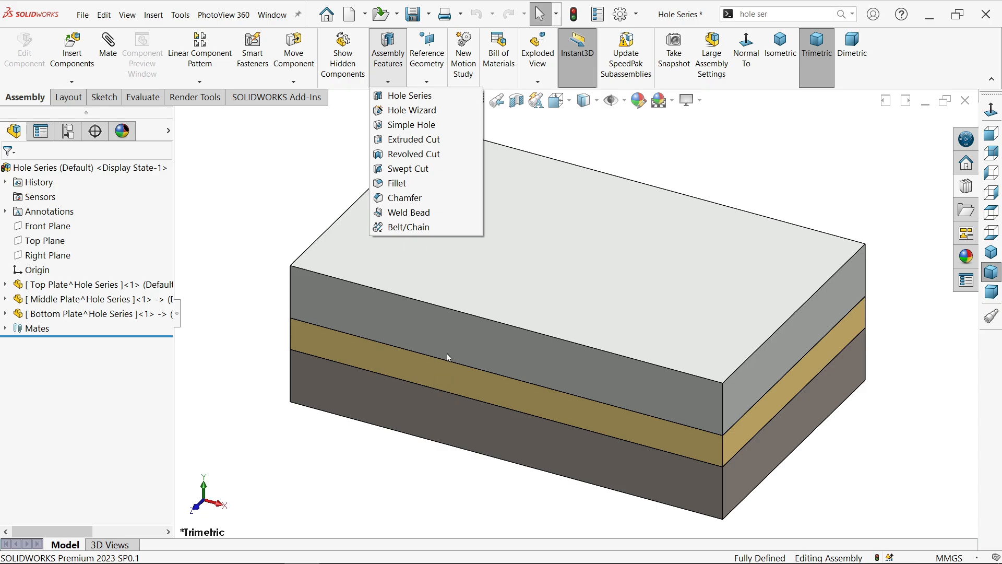
Start a Hole Series and place one new hole point near the left corner of the top plate's upper face
click(393, 96)
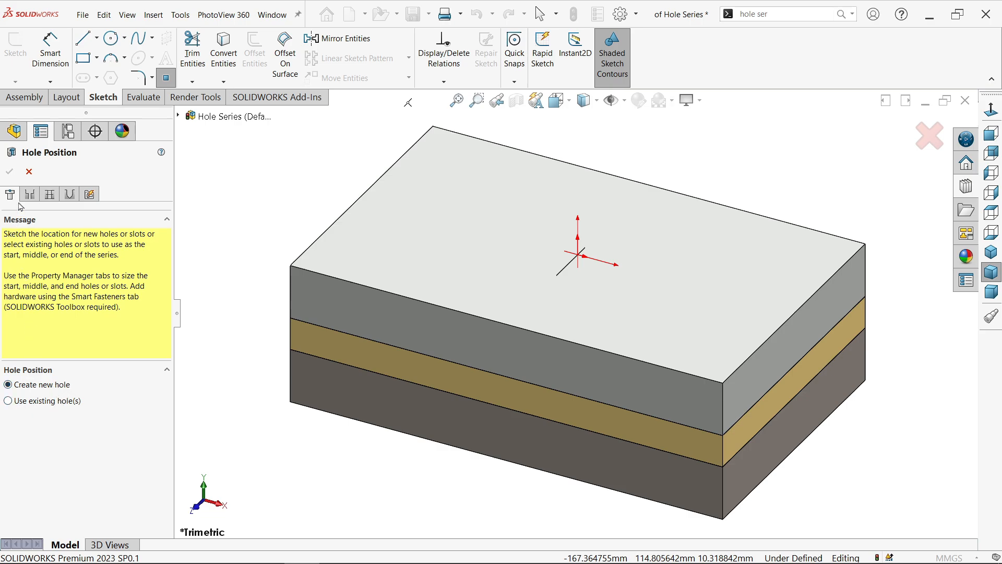
click(384, 249)
right_click(305, 181)
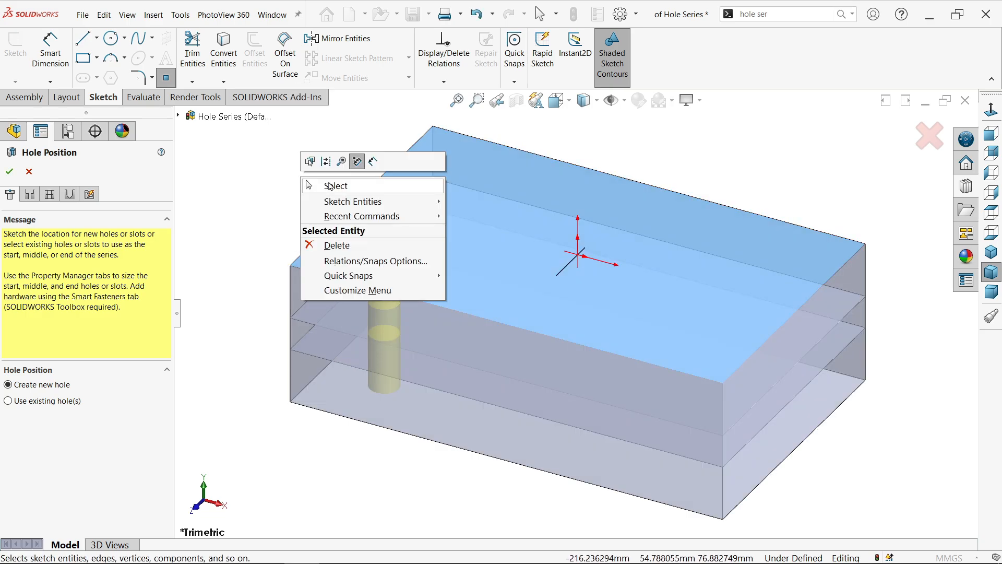
click(307, 186)
Dimension the hole point 50 mm from the short left edge of the top face
click(50, 53)
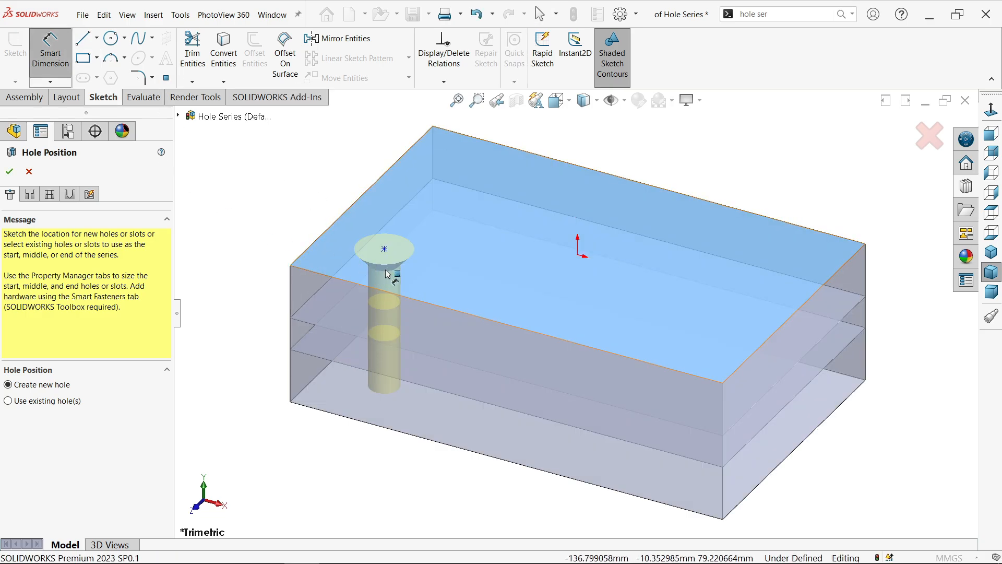
click(385, 249)
click(337, 221)
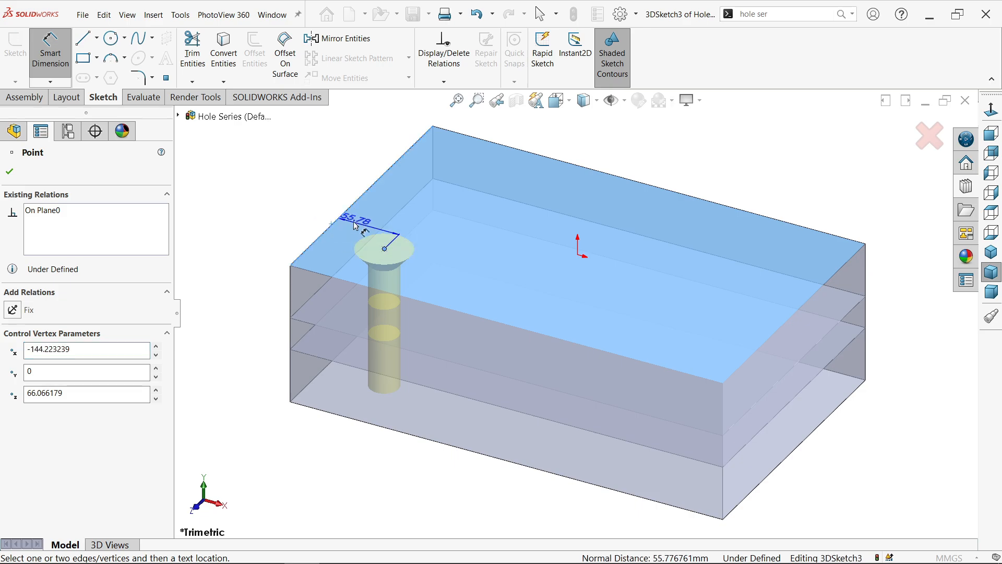
click(332, 210)
text(50)
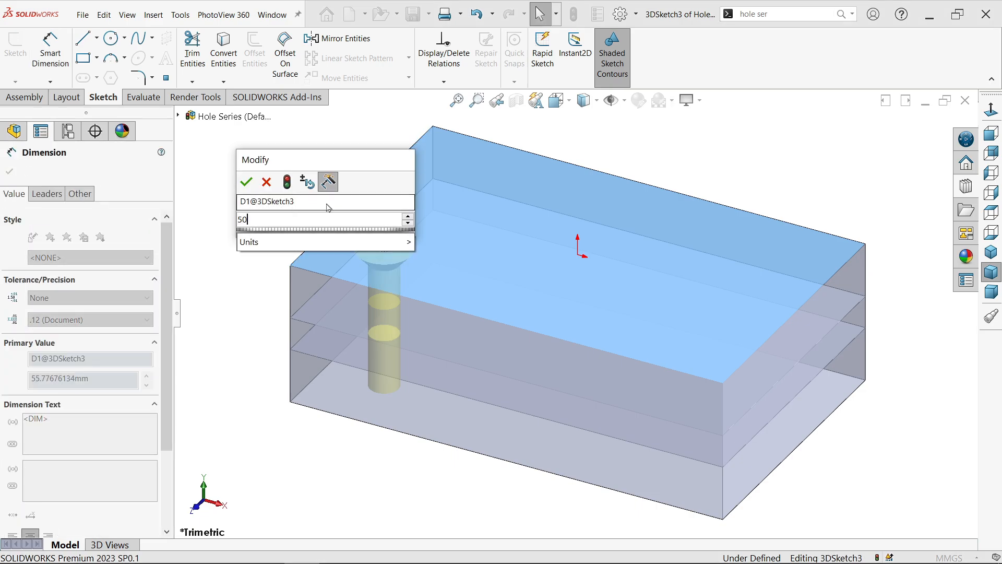
key(Return)
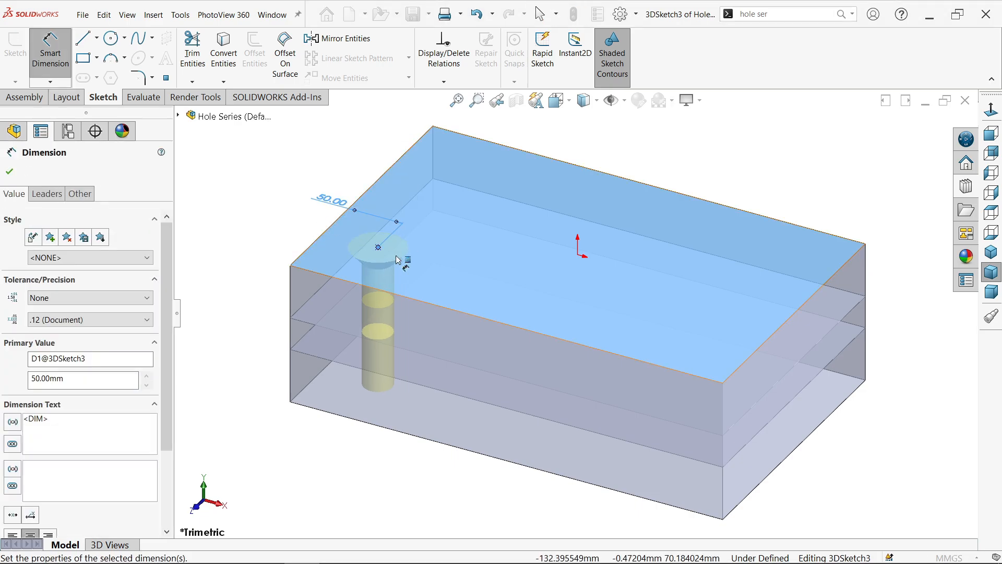
Dimension the hole point 50 mm from the long front edge of the top face
scroll(389, 253, down, 3)
scroll(385, 252, down, 2)
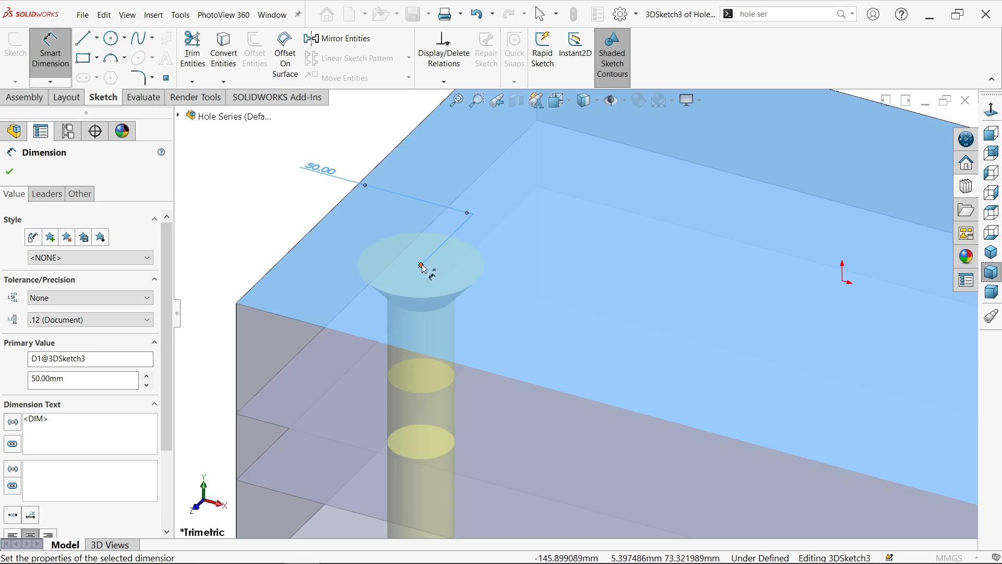
click(420, 265)
click(401, 348)
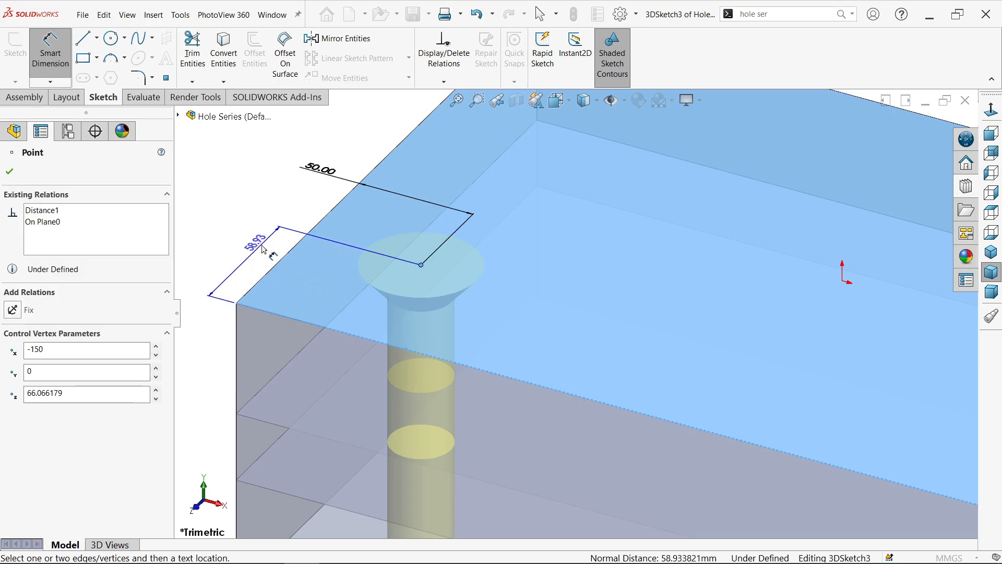
click(261, 249)
text(50)
key(Return)
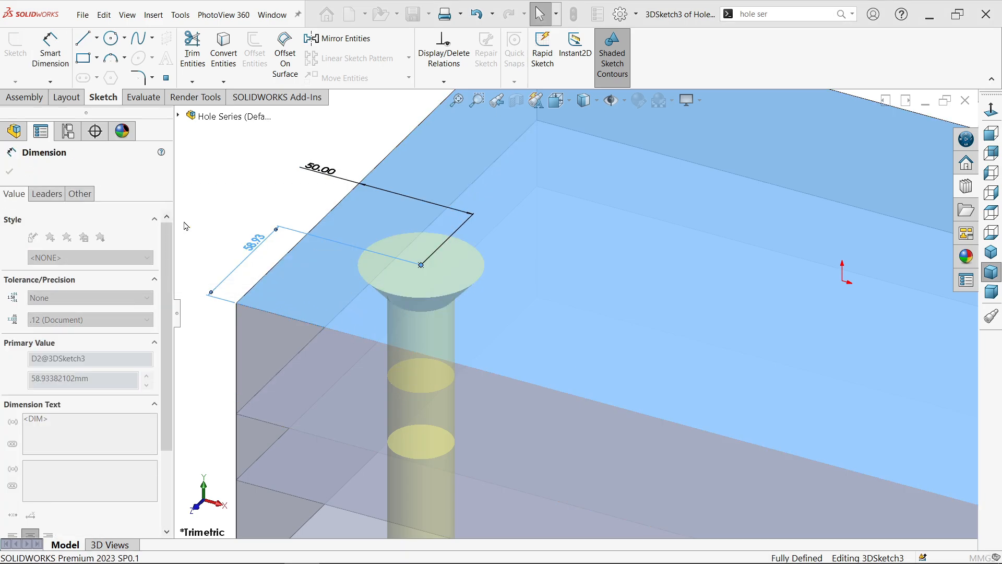
key(Escape)
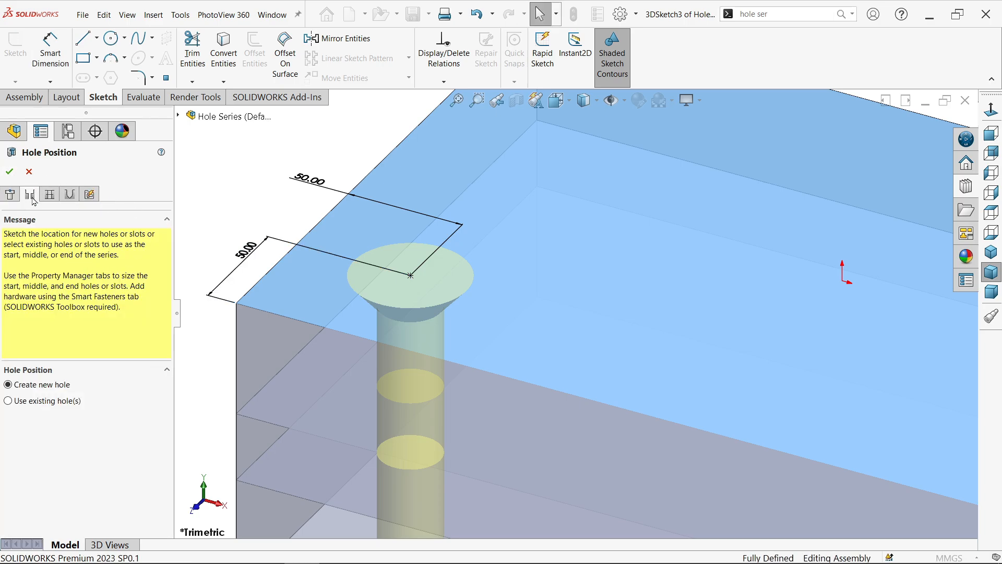
Specify the start hole in front view as an ANSI Inch counterbore for a Socket Head Cap Screw, size 1
click(10, 194)
click(992, 135)
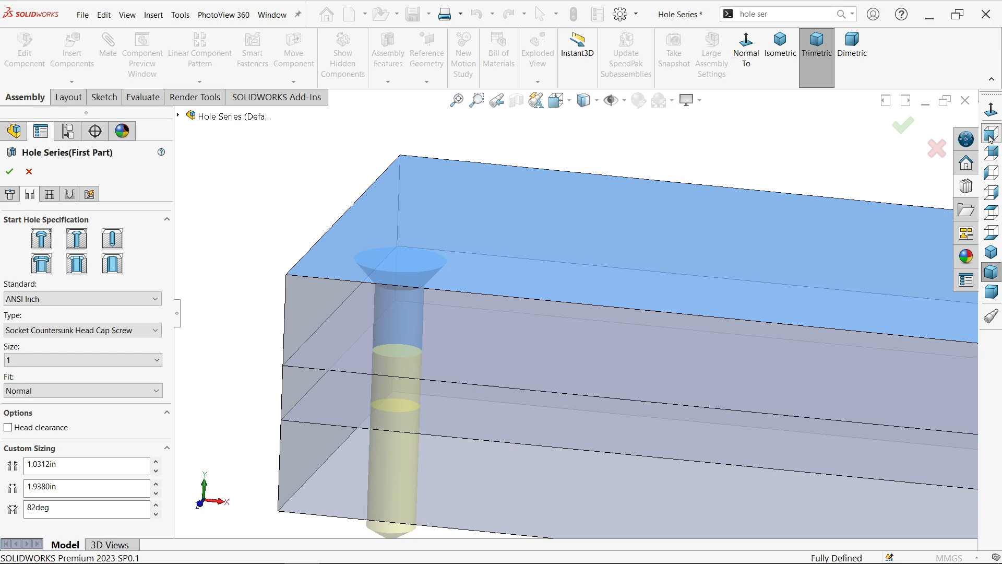
scroll(425, 255, down, 1)
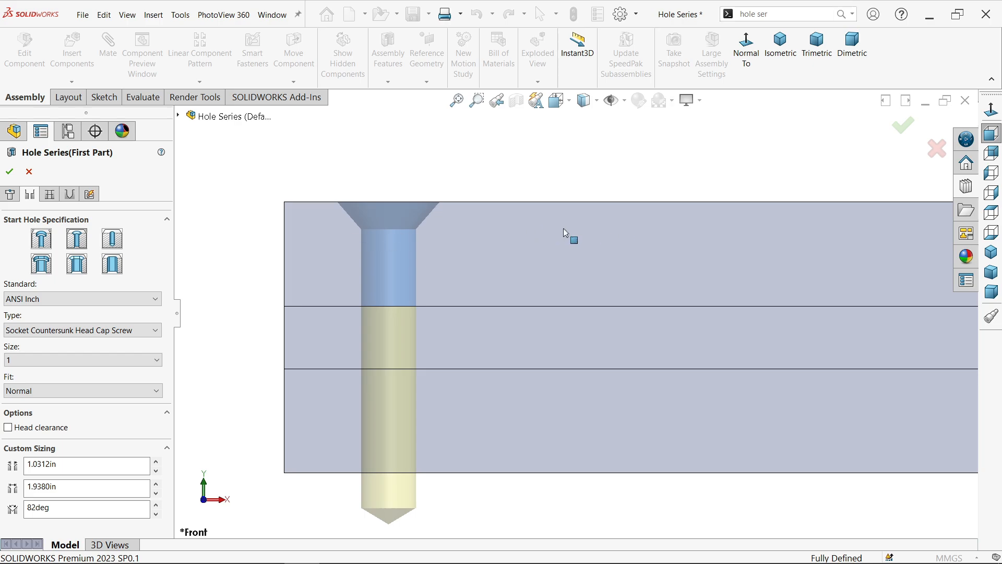
click(47, 240)
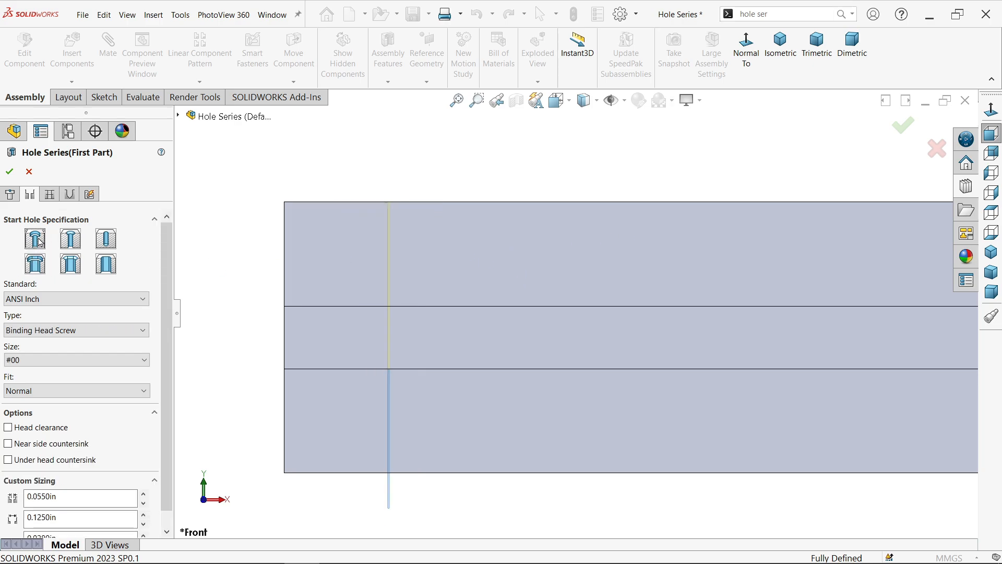
click(32, 334)
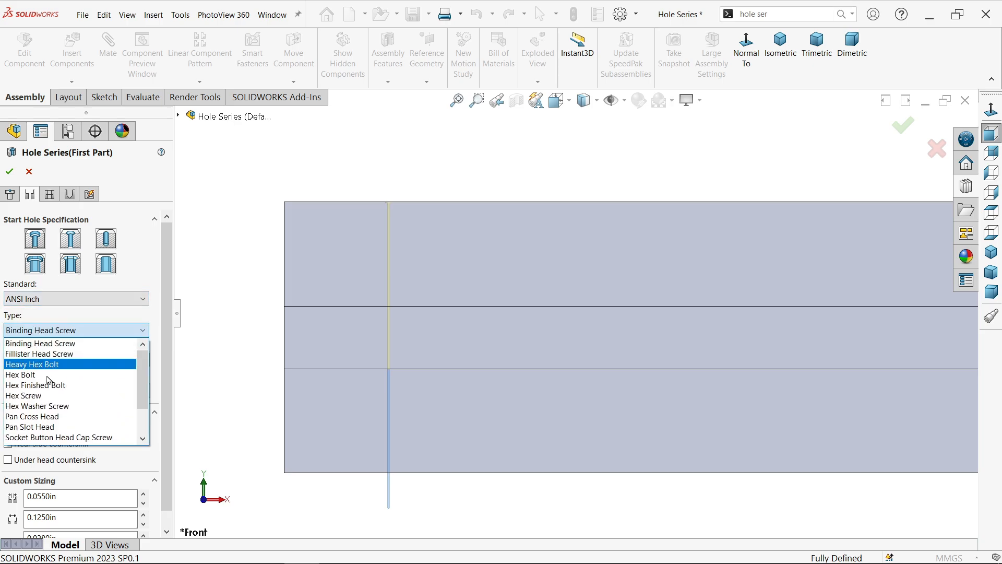
scroll(52, 413, down, 2)
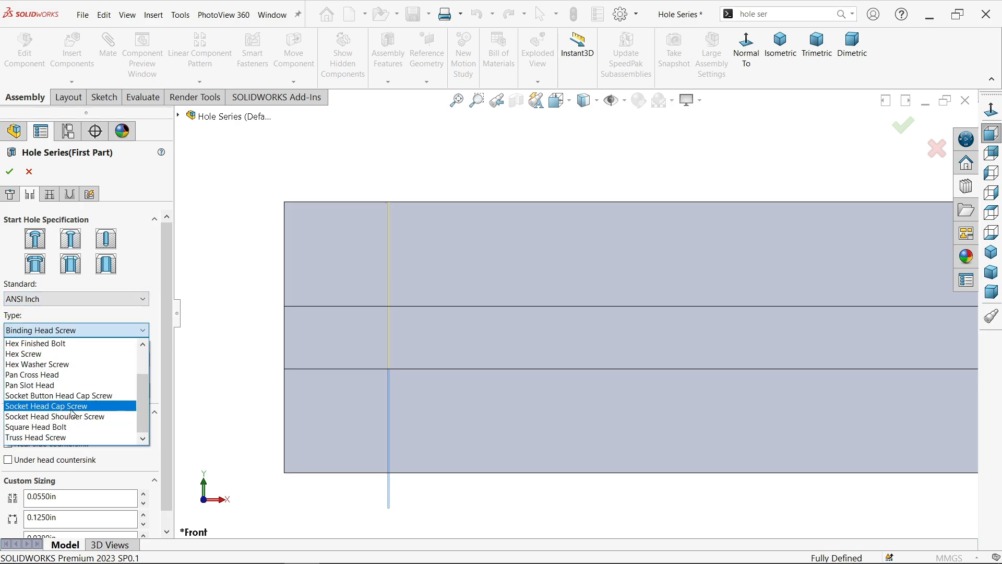
click(73, 406)
click(25, 360)
scroll(36, 441, down, 5)
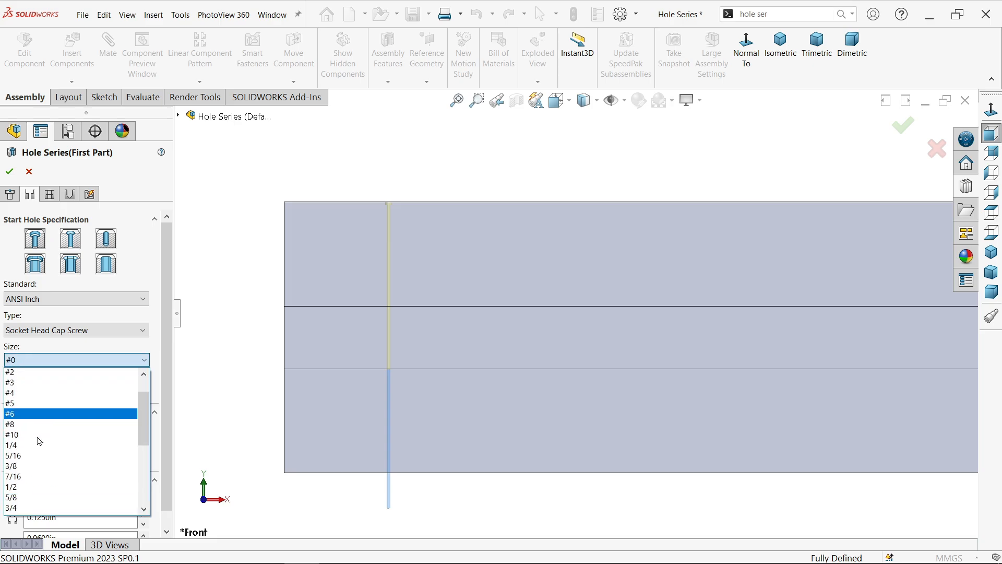
click(35, 456)
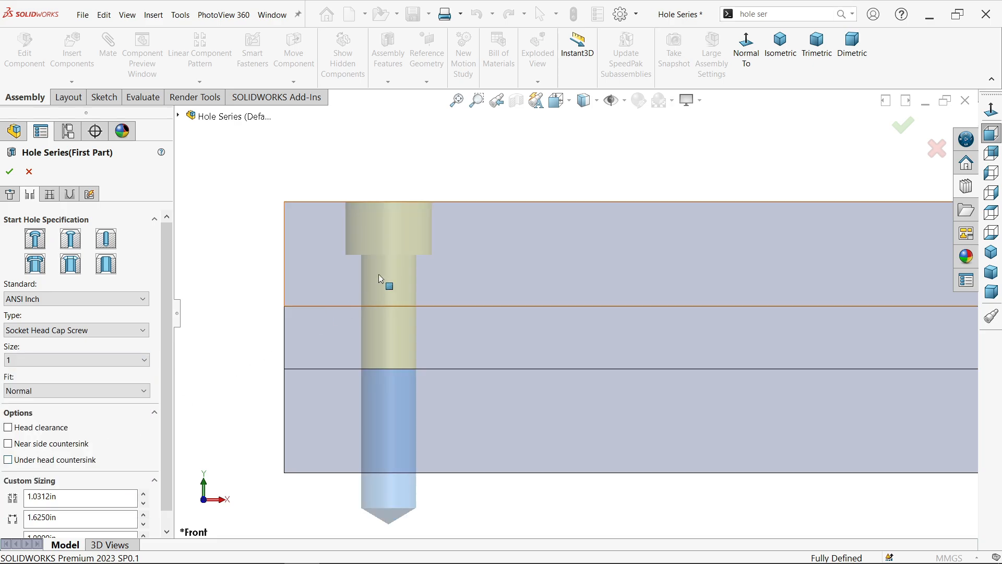
Keep the start hole's fit at Normal and enable a head clearance of 2 mm
click(40, 395)
click(41, 394)
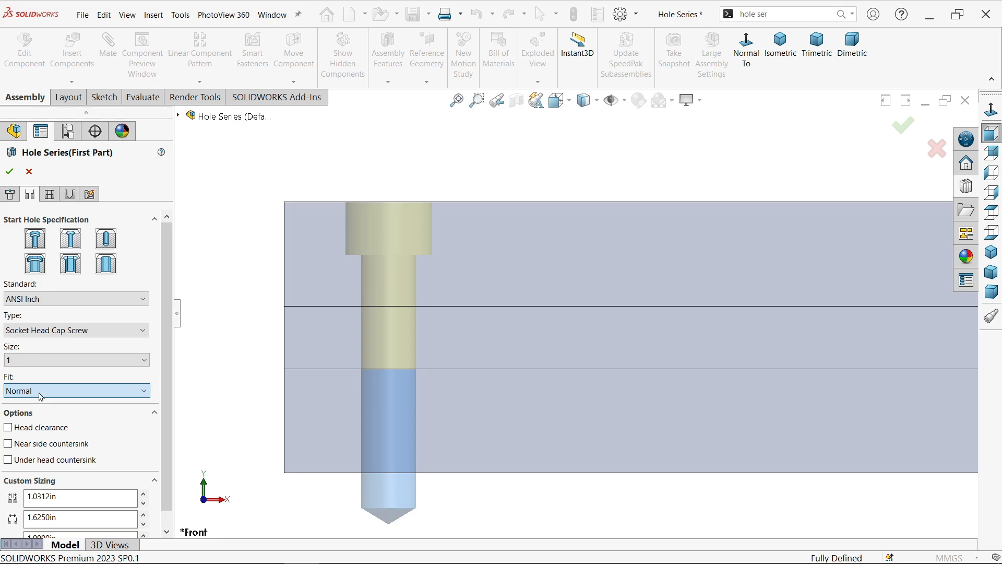
click(24, 432)
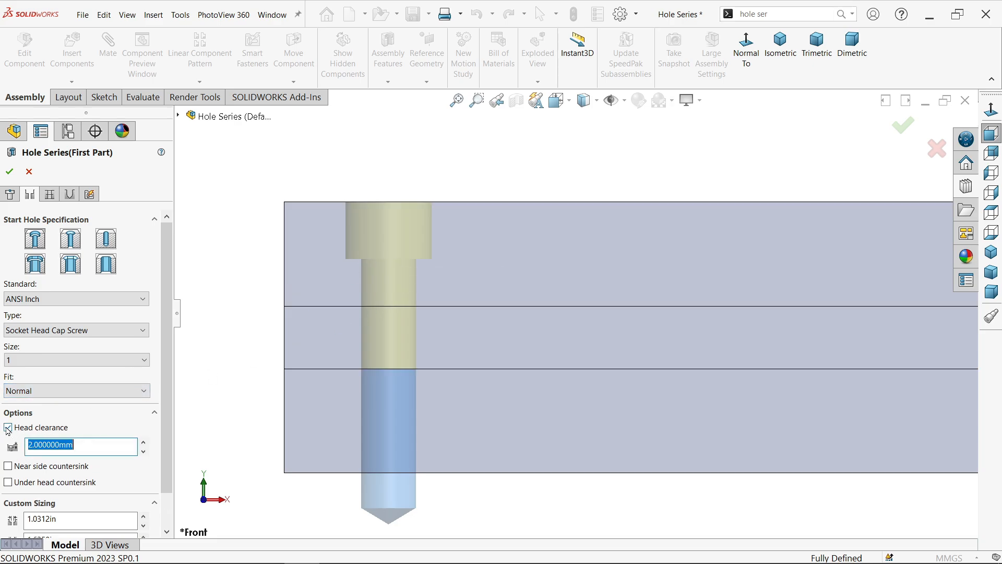
click(8, 429)
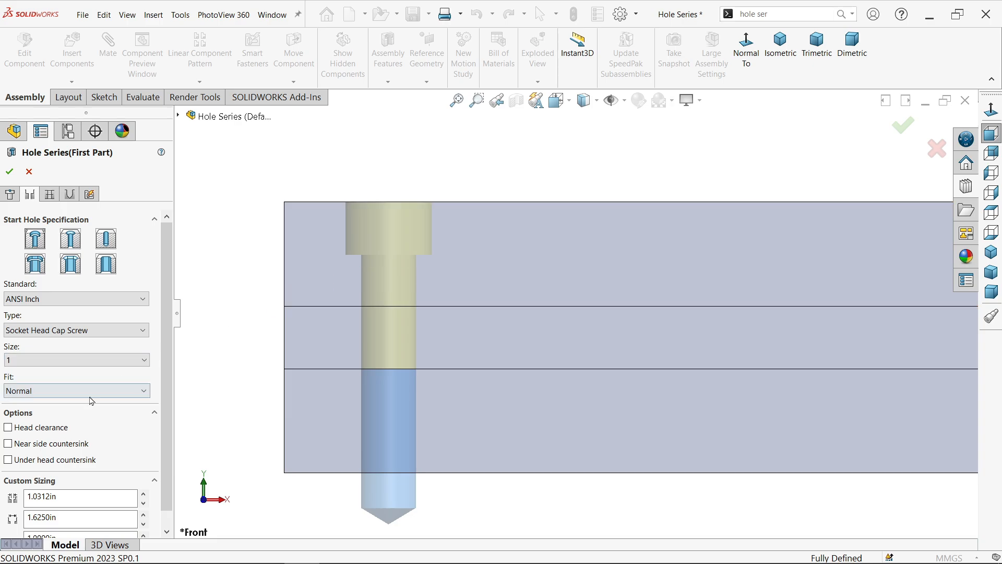
click(12, 429)
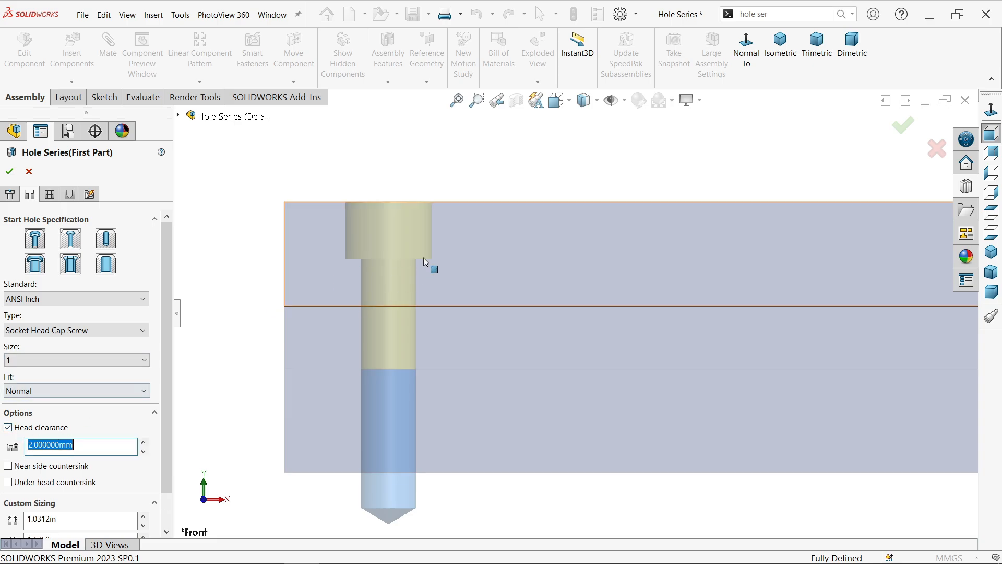
Try manual sizing for the middle hole, check its size and type choices, and restore auto sizing based on the start hole
click(50, 195)
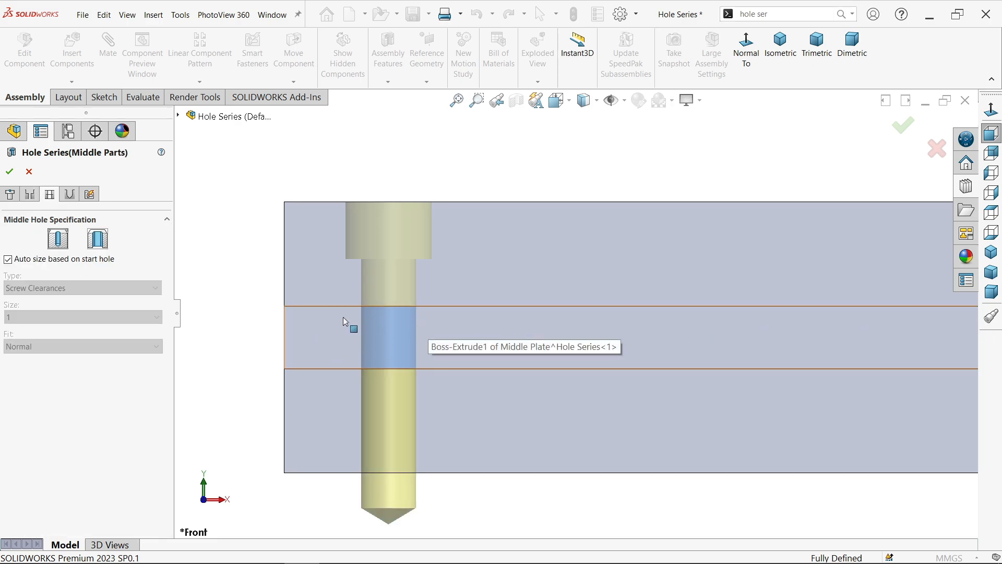
click(8, 260)
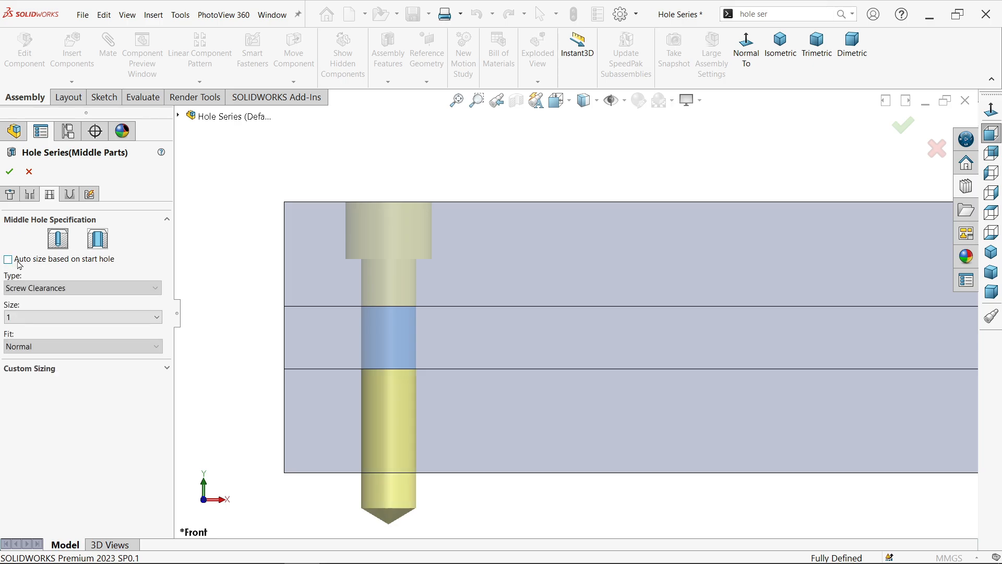
click(53, 317)
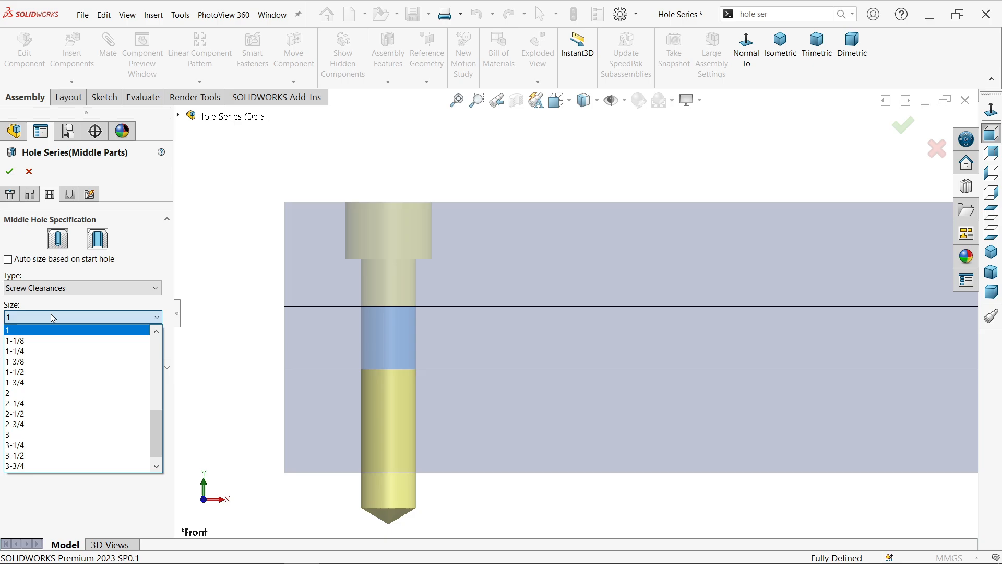
click(53, 317)
click(59, 289)
click(59, 291)
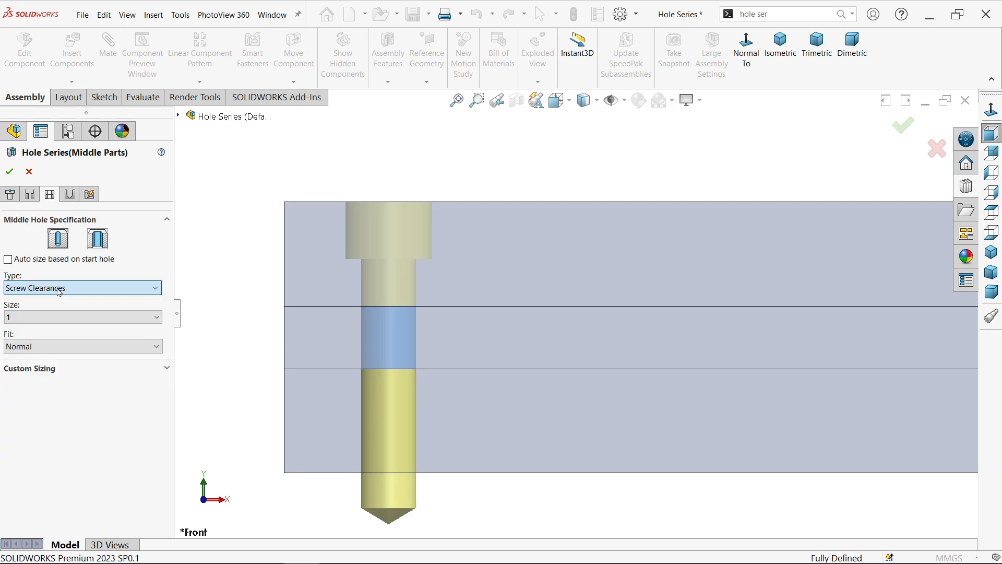
click(9, 260)
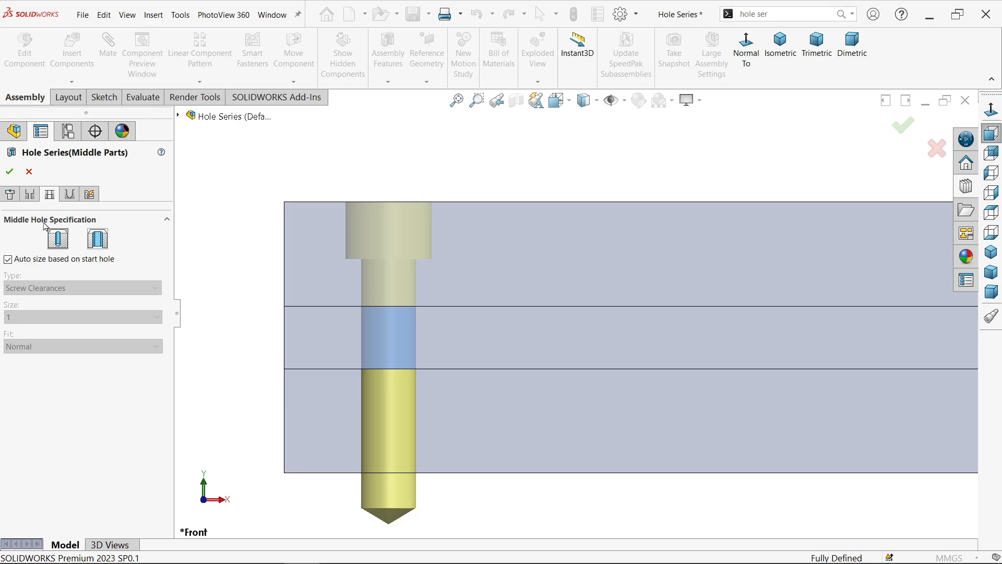
Keep the end hole as an auto-sized tapped hole and select the Bottom Plate as its end component
click(70, 195)
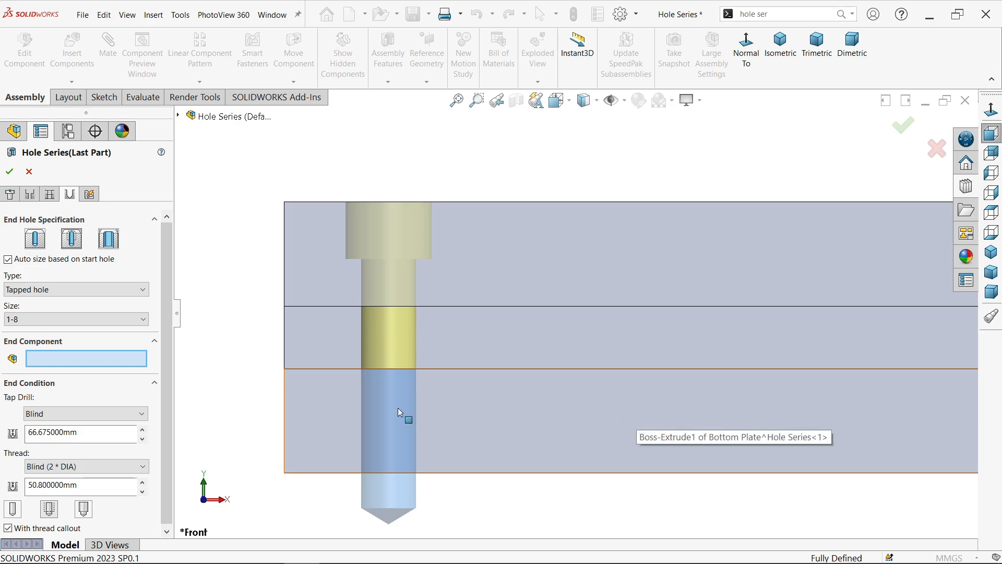
click(31, 291)
click(31, 290)
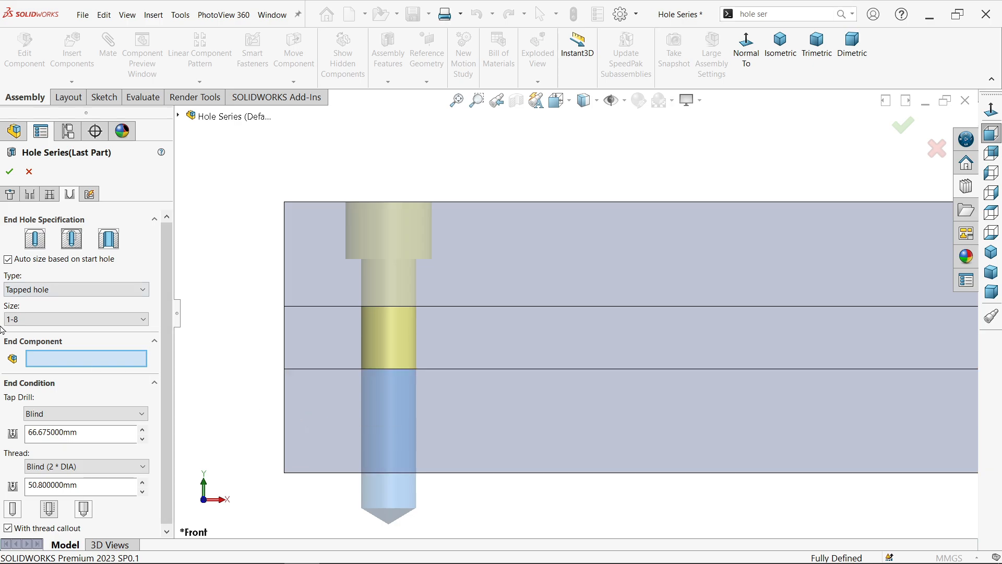
click(320, 422)
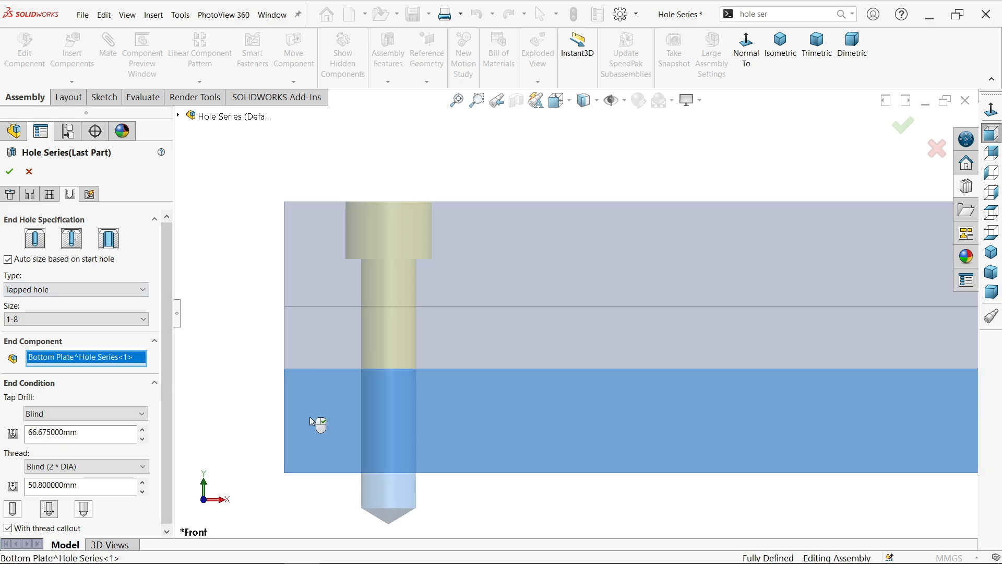
Set the tap drill end condition of the end hole to Through All
click(43, 417)
click(43, 417)
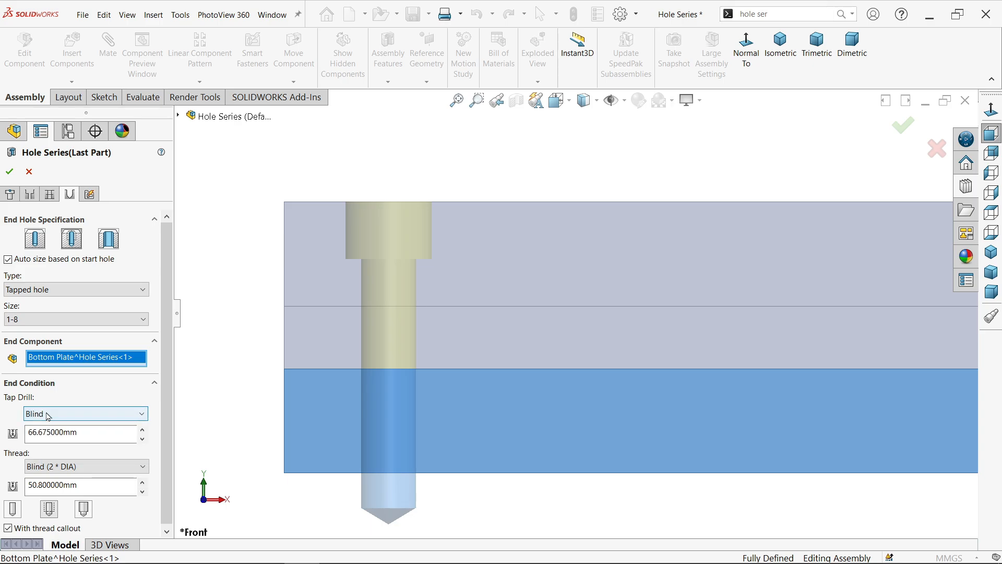
click(43, 415)
click(44, 434)
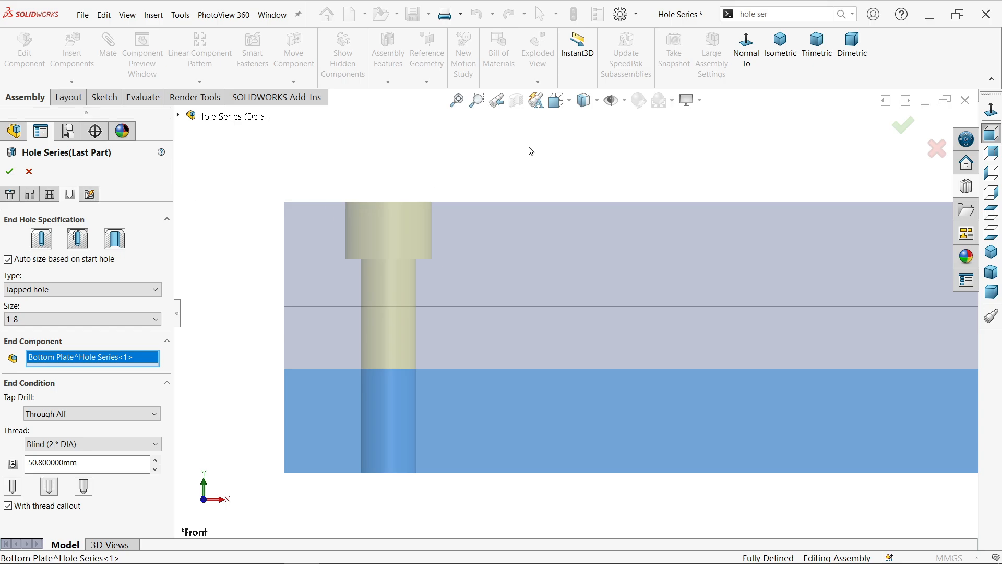
Show the Toolbox library and enable placing a smart fastener in the hole series
middle_drag(530, 152, 509, 210)
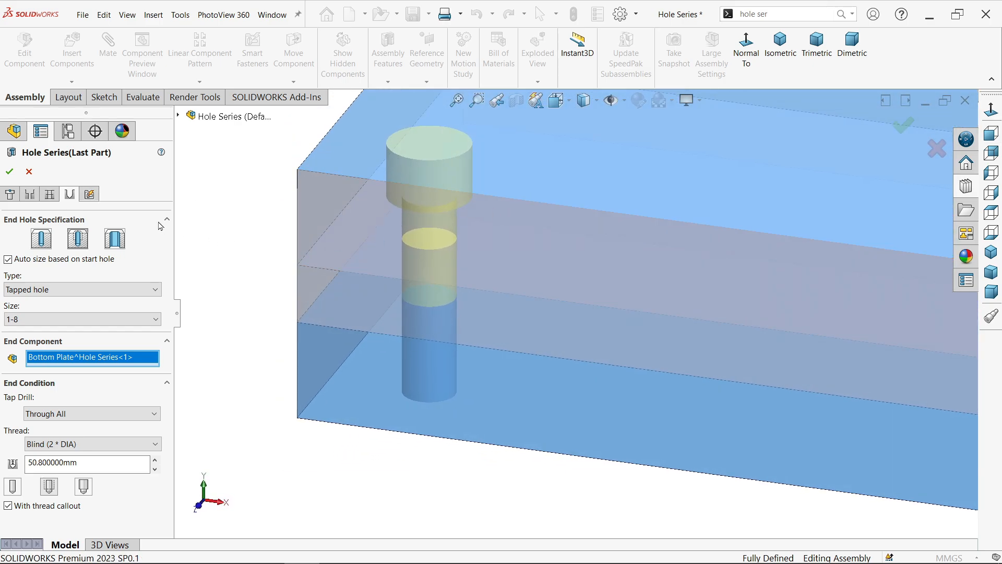
click(90, 194)
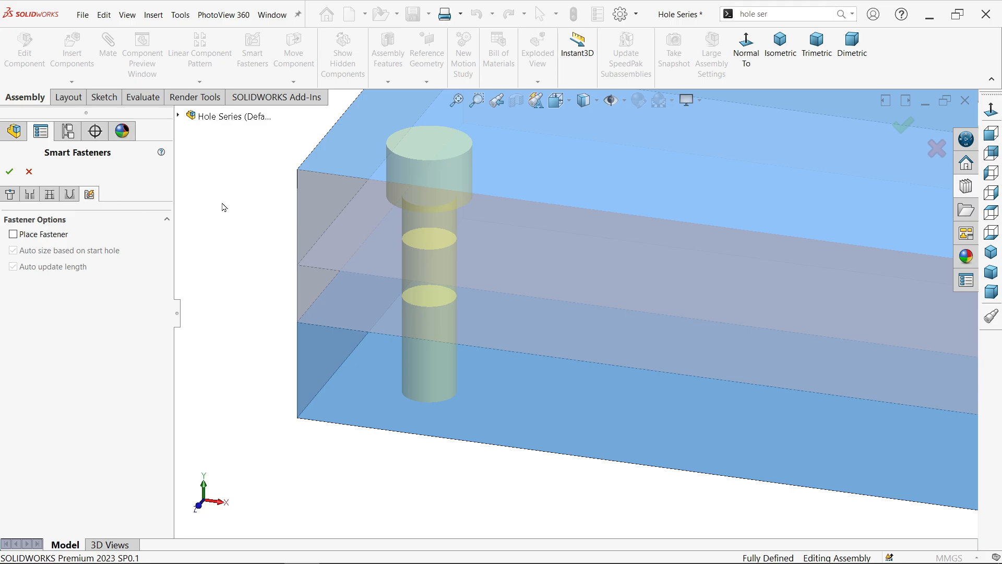
click(966, 187)
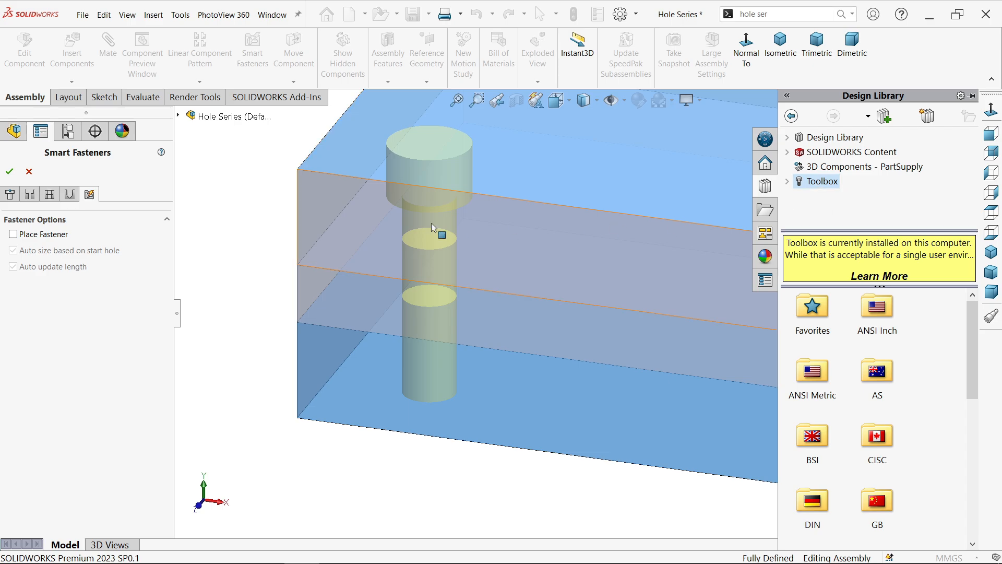
click(14, 234)
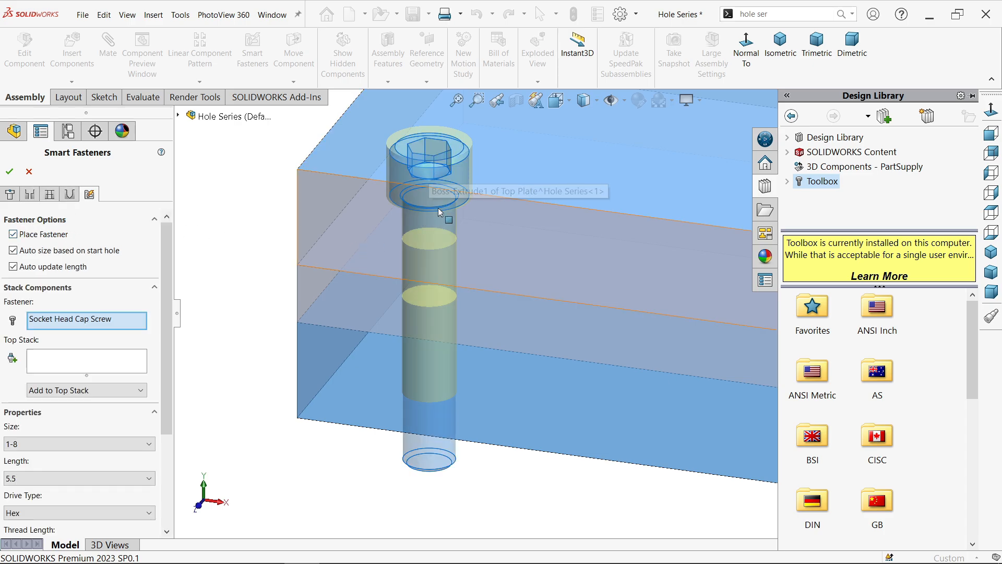
Set the socket head cap screw's length to 4, accept clearing automatic length updating, and finish the hole series
click(991, 133)
scroll(356, 291, down, 3)
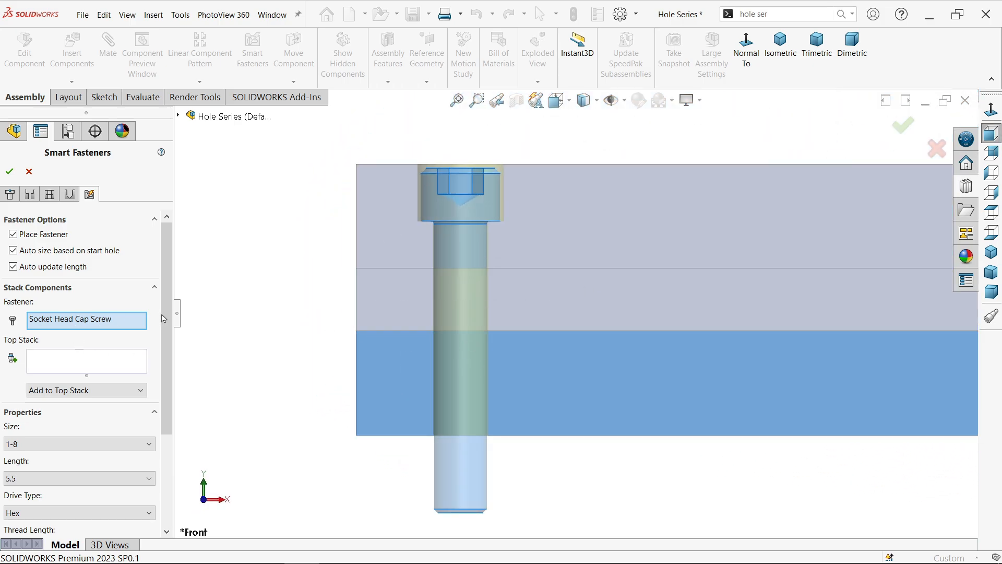
drag(163, 318, 163, 400)
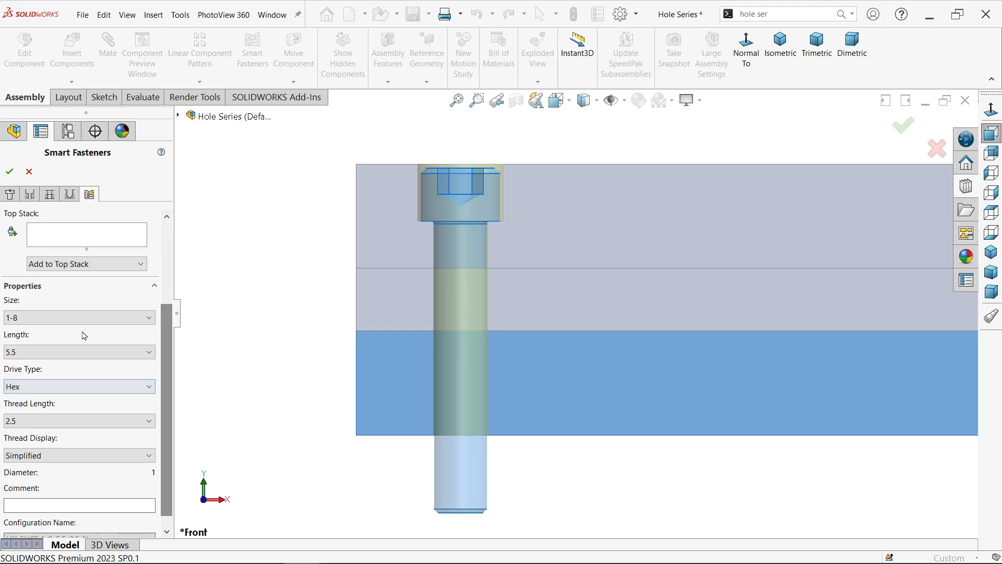
click(72, 355)
scroll(67, 292, down, 5)
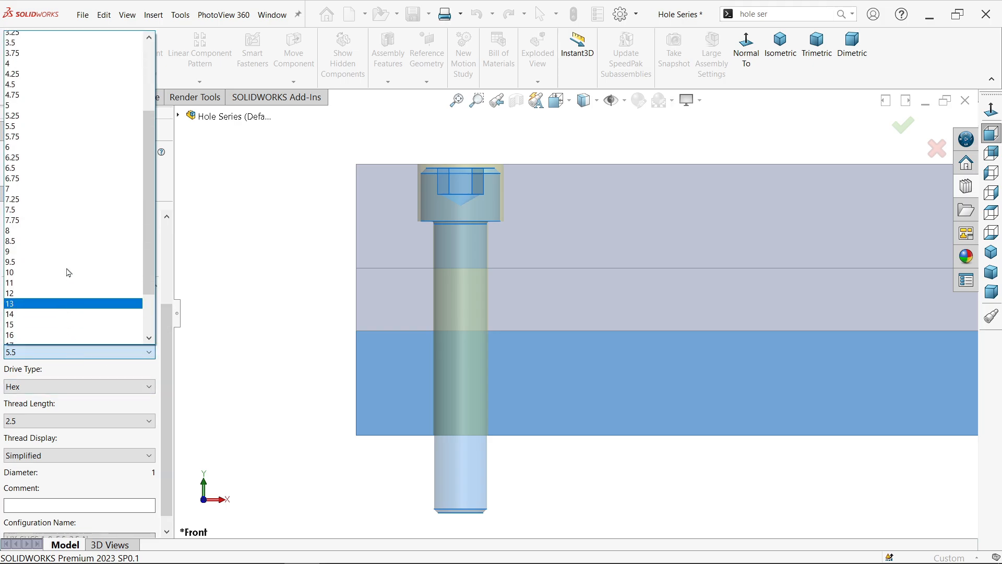
click(47, 92)
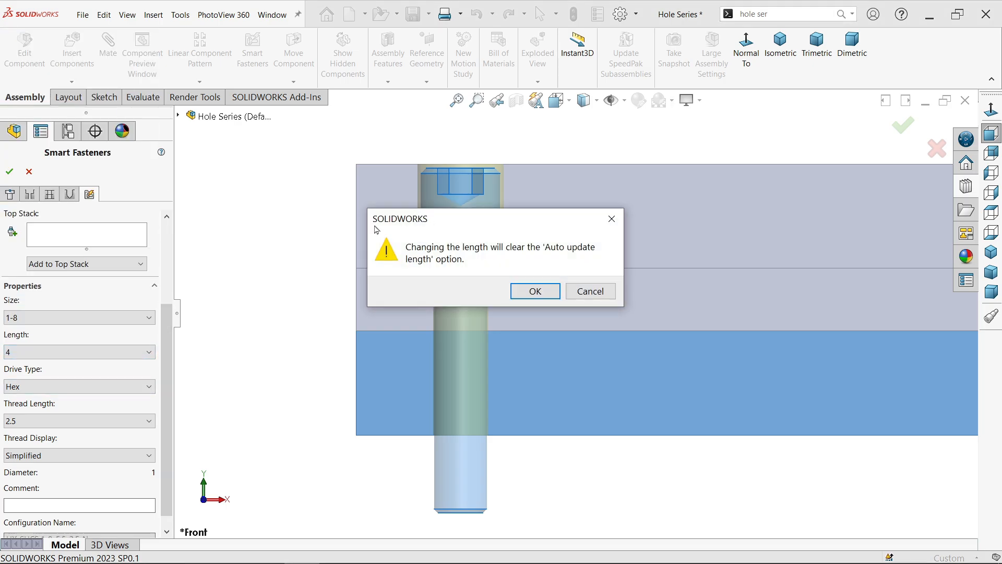
click(539, 294)
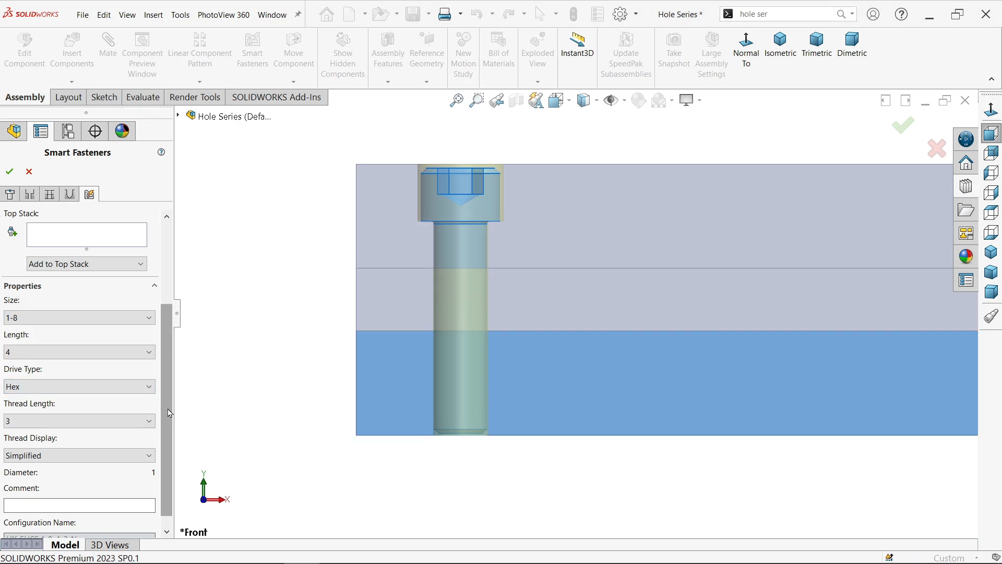
scroll(125, 418, down, 1)
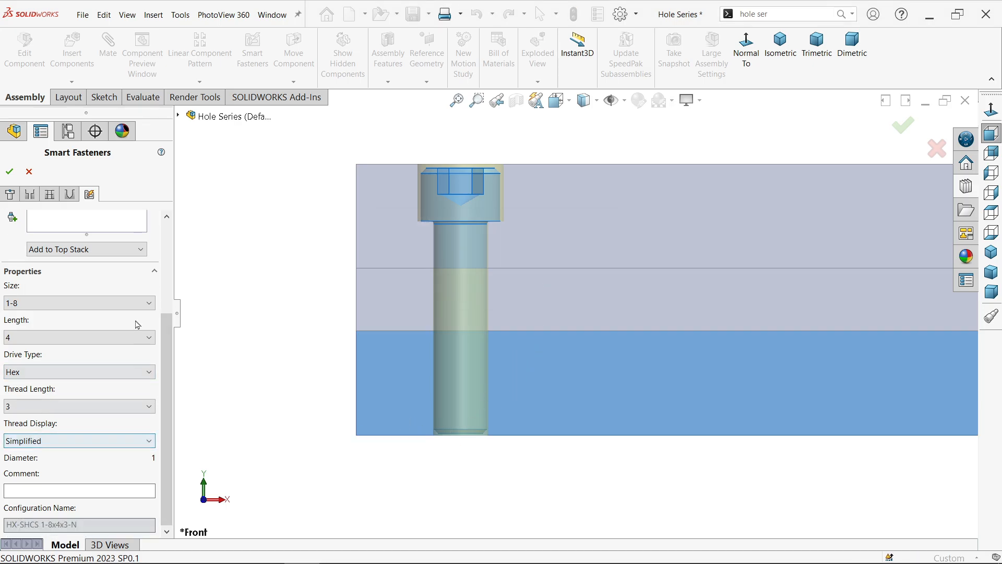
click(11, 171)
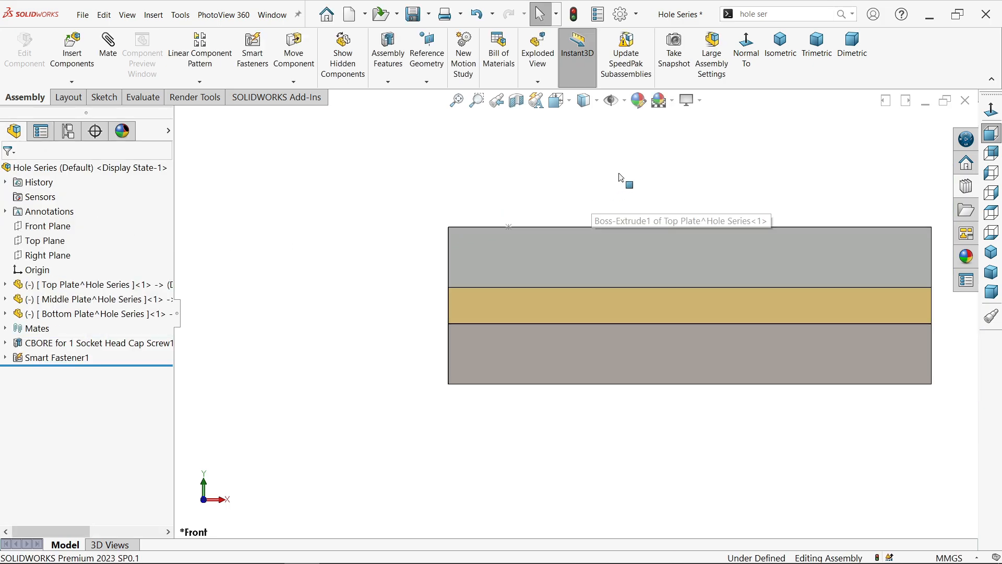
Create a planar section view through the screw, offset -50 mm from the Top Plate's long front face
middle_drag(621, 179, 582, 245)
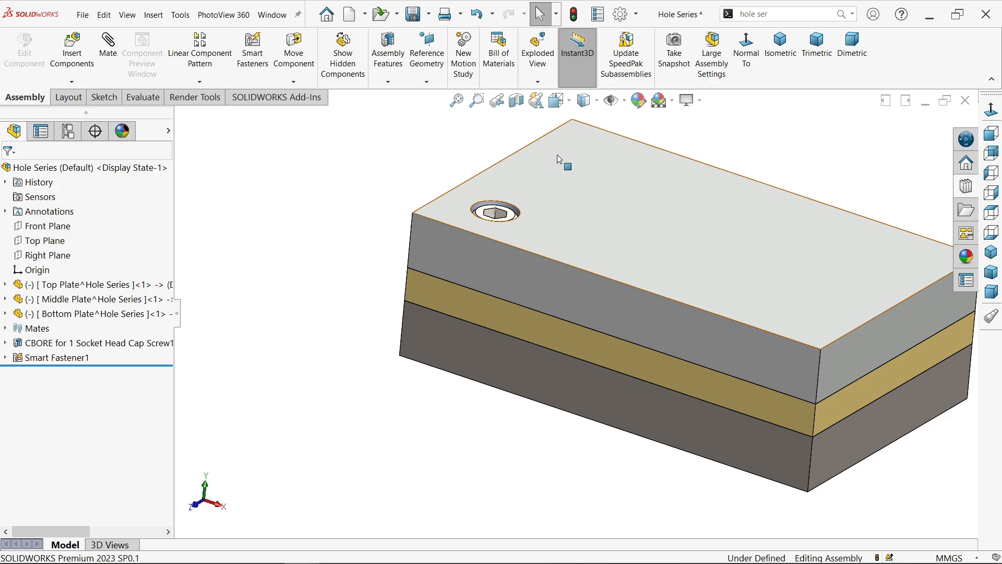
click(487, 259)
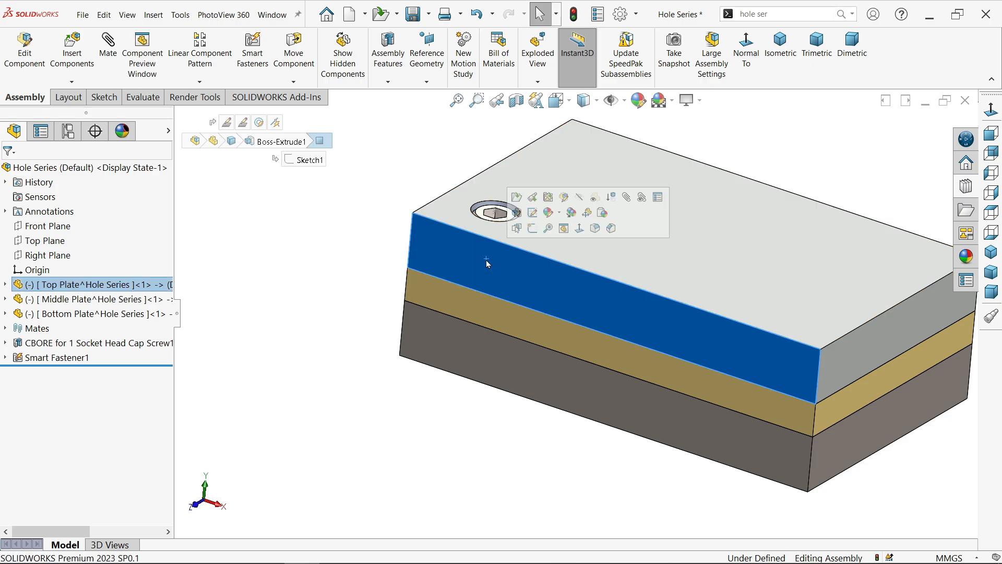
click(516, 108)
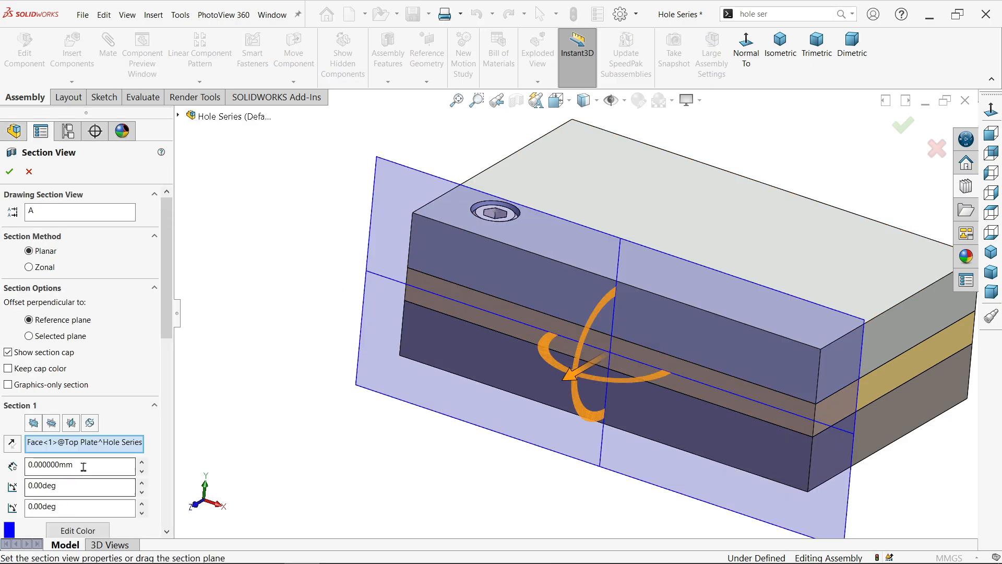
drag(83, 466, 13, 467)
text(-50)
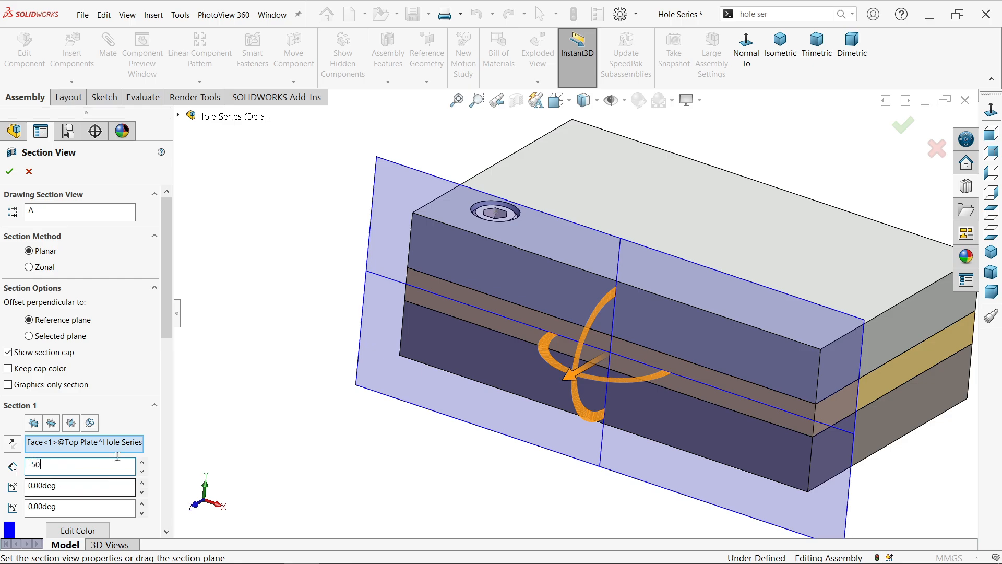
key(Return)
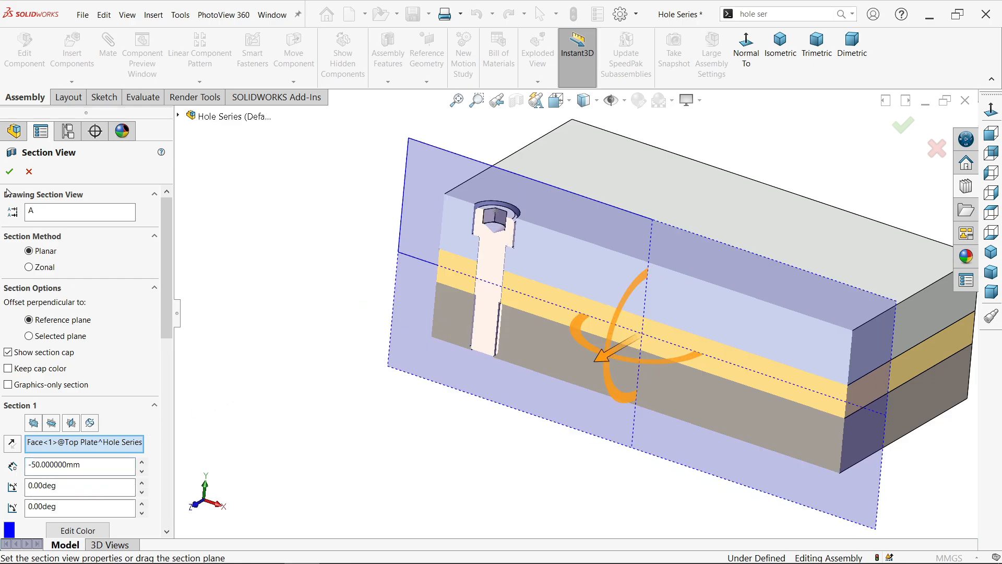
click(9, 171)
Examine the sectioned screw from its counterbored head down through the three plates to the tapped end hole
scroll(549, 293, up, 5)
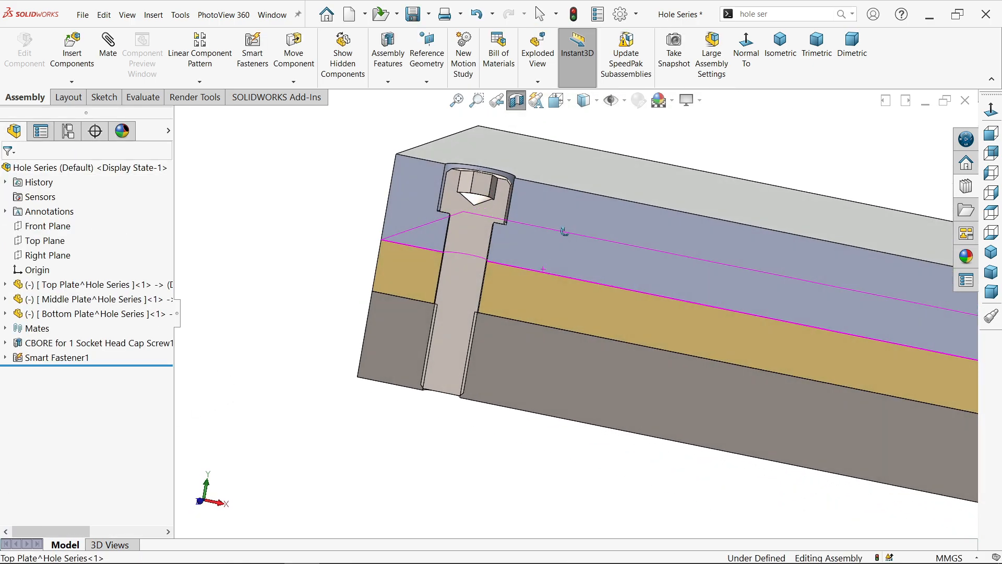
middle_drag(564, 231, 522, 253)
scroll(514, 261, up, 3)
middle_drag(507, 212, 480, 243)
scroll(465, 279, down, 3)
scroll(428, 327, up, 5)
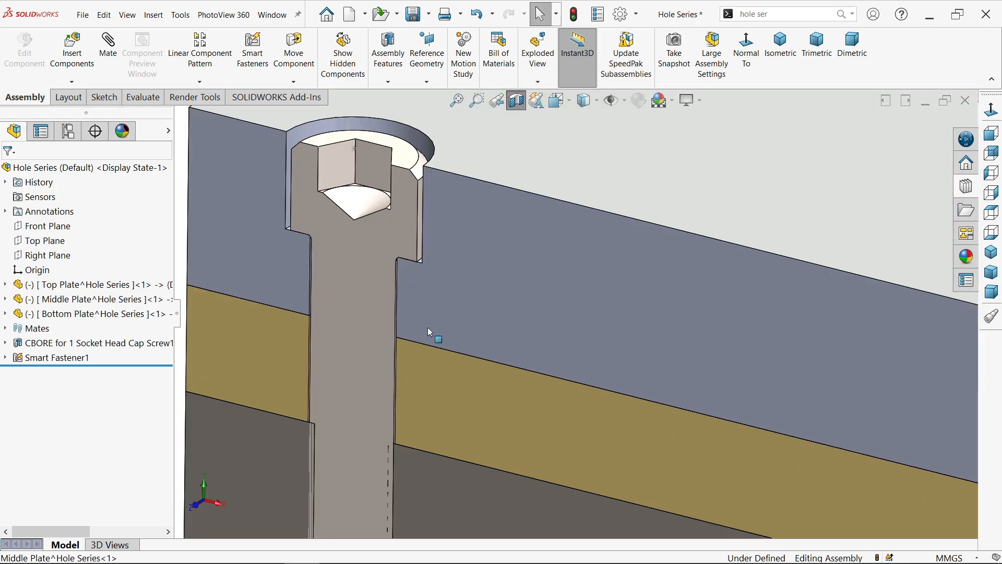
scroll(428, 330, down, 4)
scroll(452, 423, up, 4)
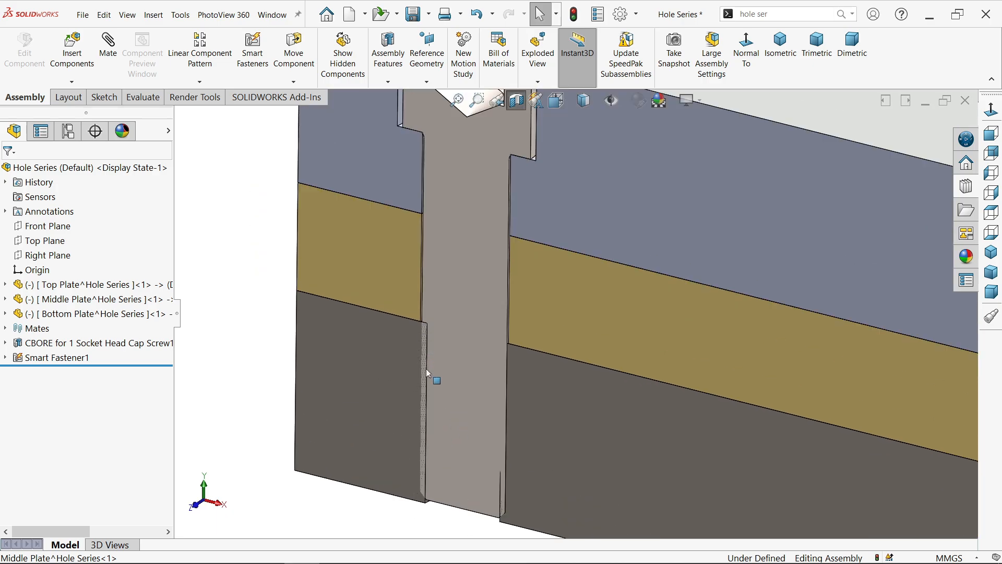
scroll(470, 288, down, 2)
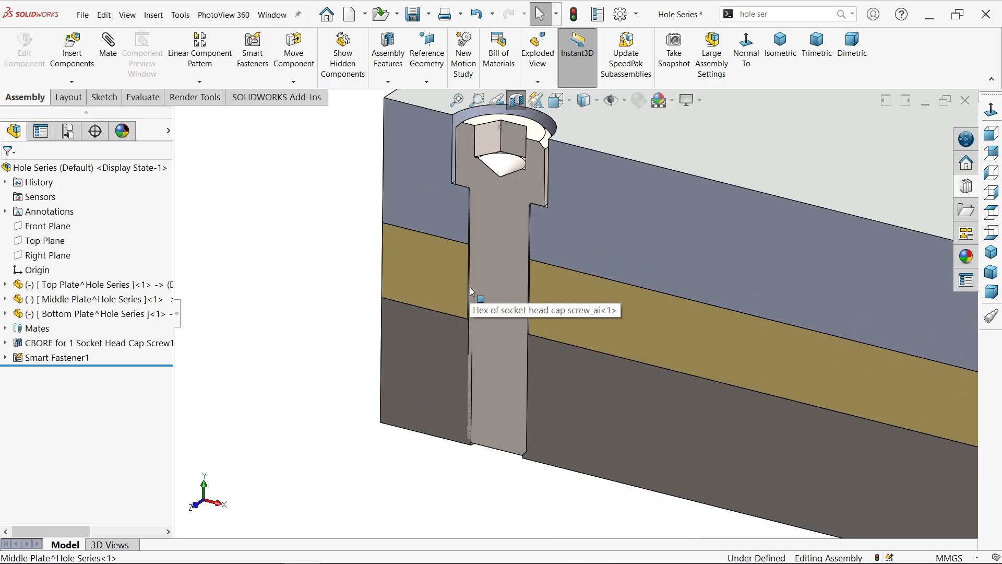
Turn off the section view and return the assembly to the isometric view
click(522, 100)
scroll(493, 252, down, 3)
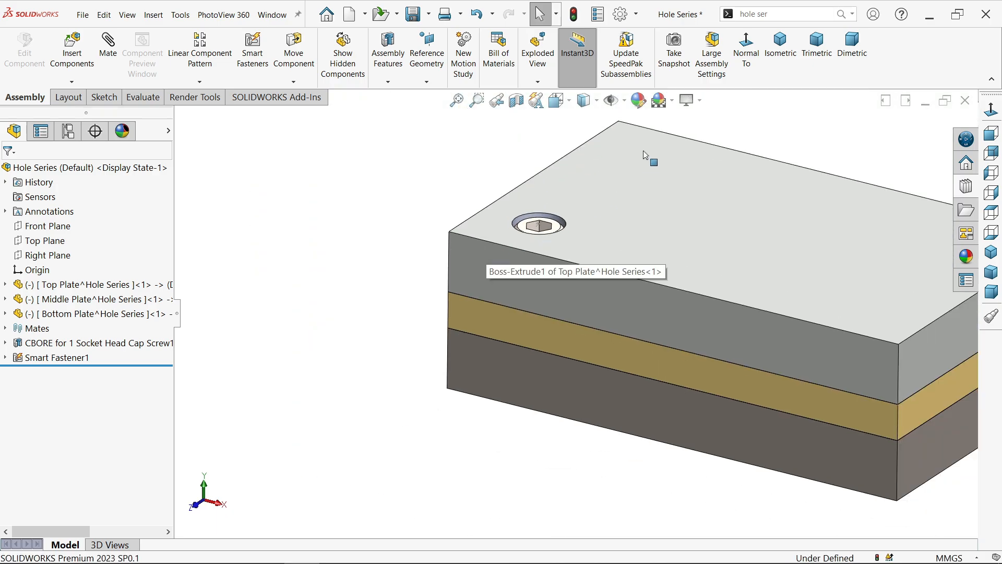
click(778, 66)
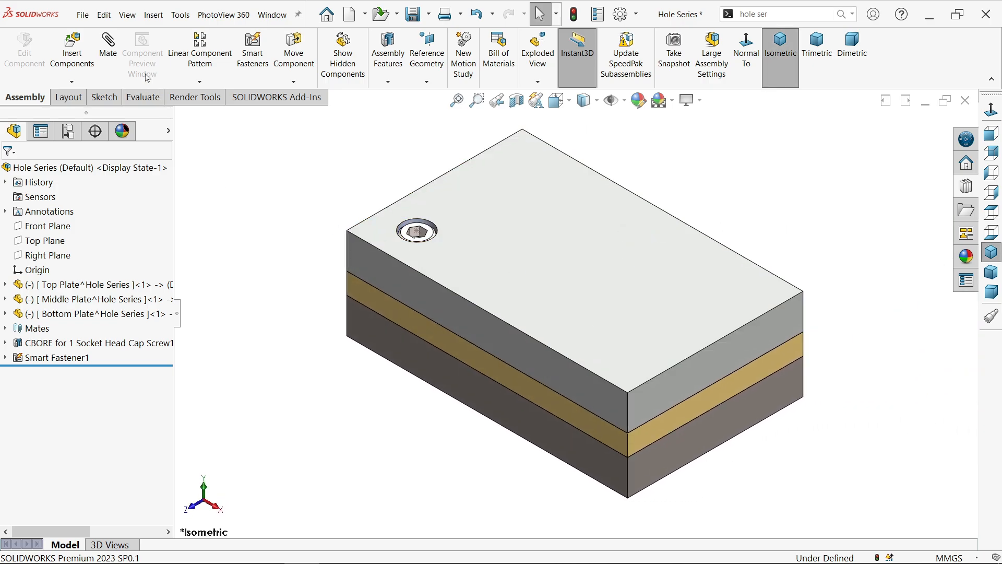
Start a new Hole Series and place its hole point on the Top Plate's upper face near the corner closest to the viewer
click(389, 81)
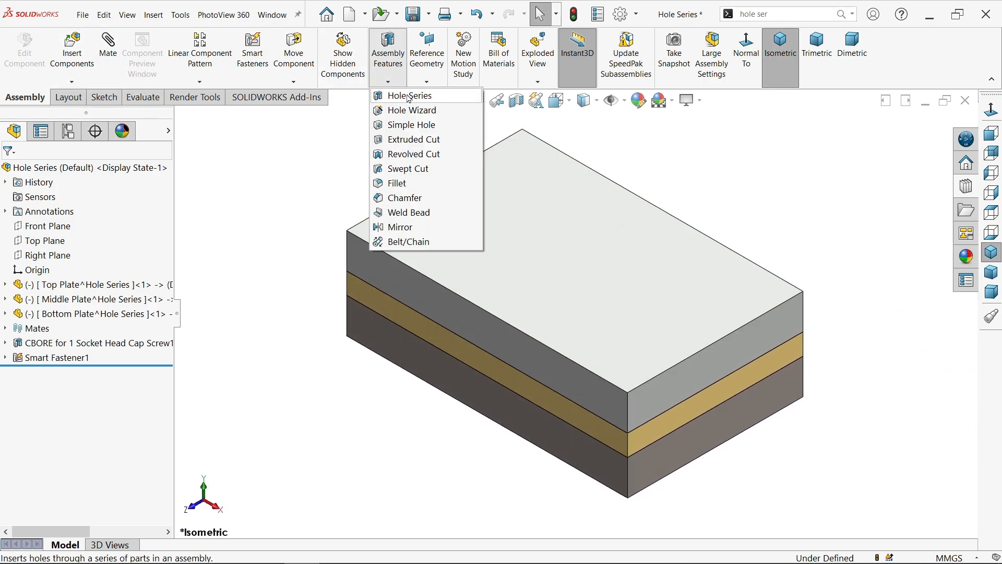
click(410, 96)
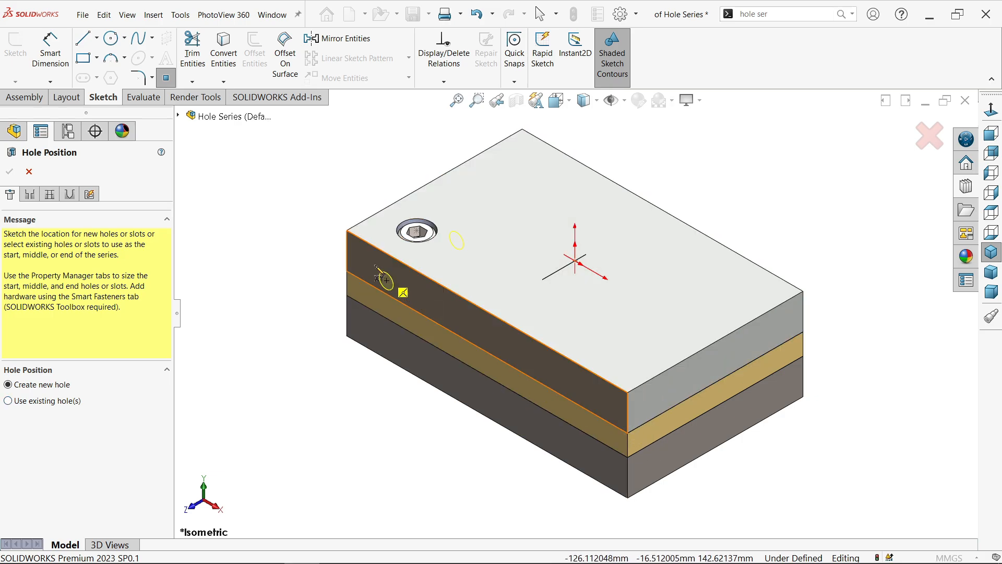
click(630, 347)
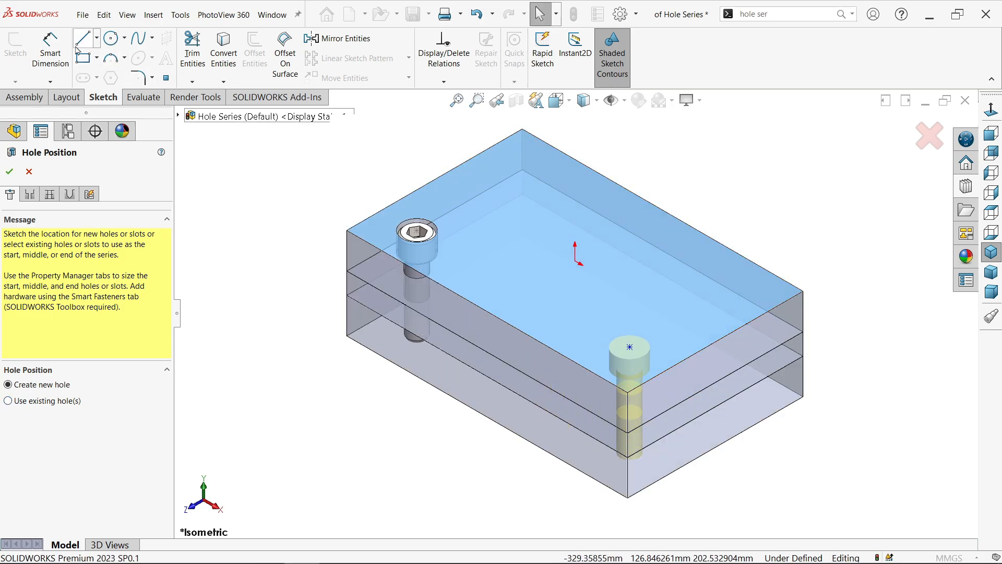
Dimension the new hole point 50 mm from the Top Plate's near short edge
click(51, 52)
click(630, 348)
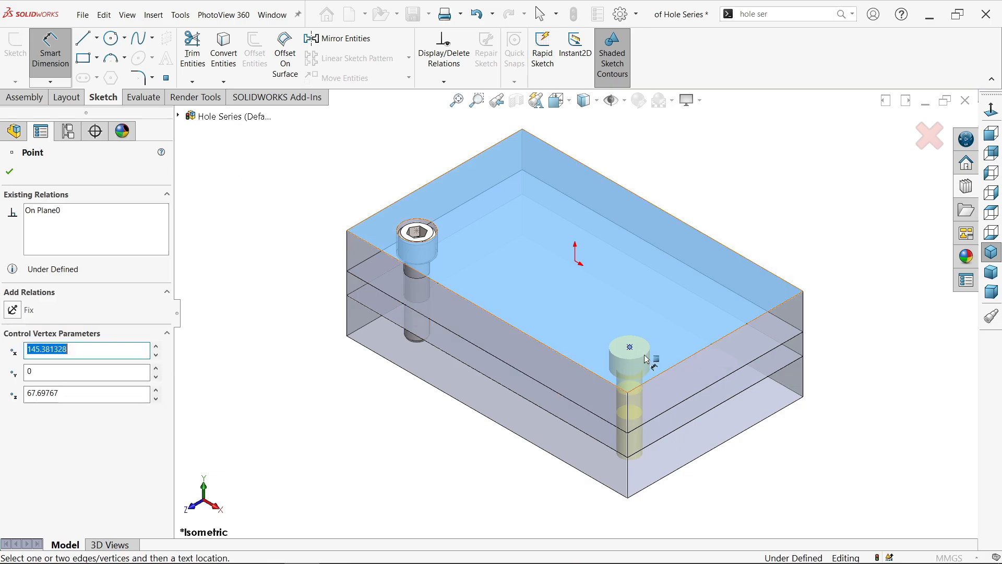
click(677, 366)
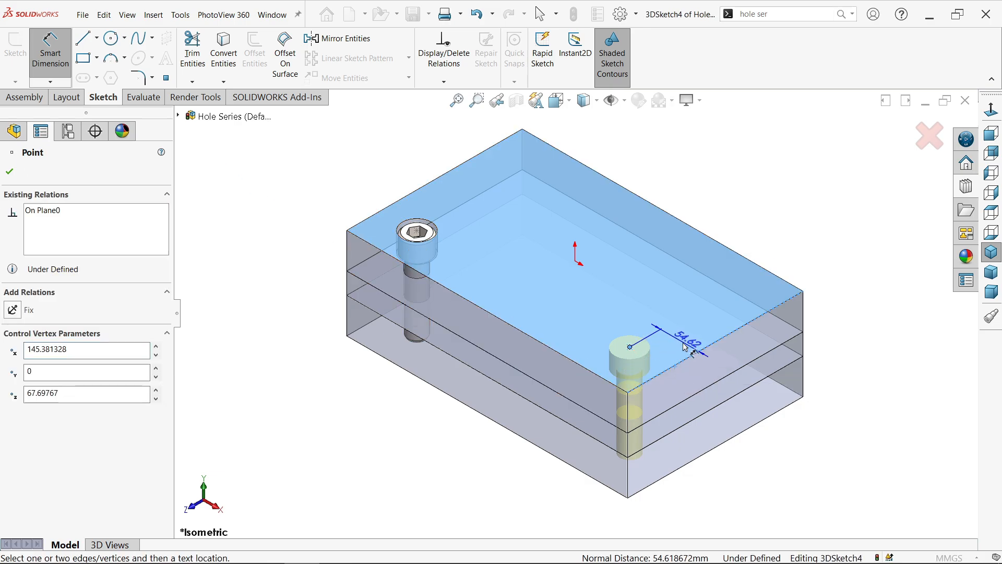
click(684, 344)
text(50)
key(Return)
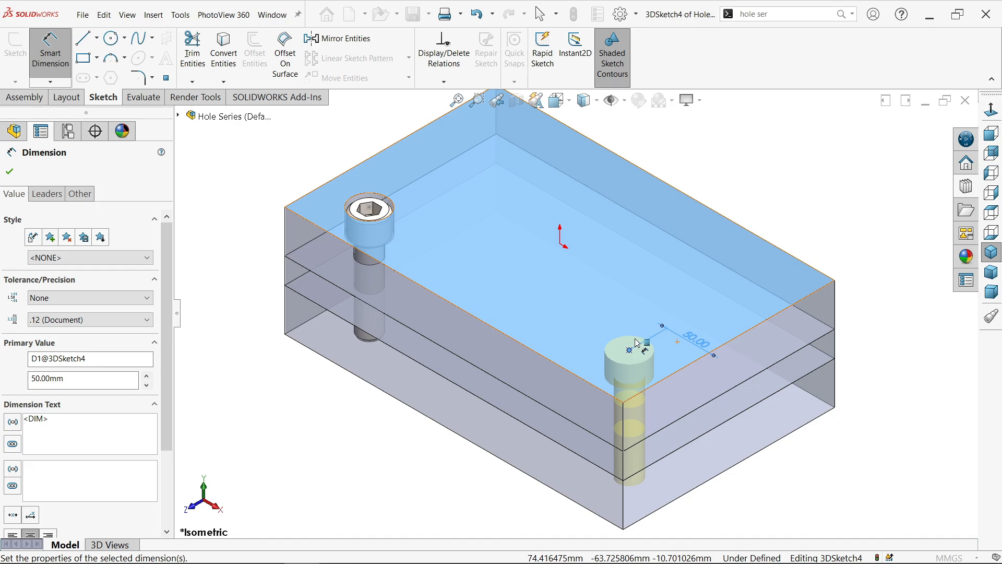
Dimension the hole point 50 mm from the Top Plate's long front edge and finish dimensioning
scroll(640, 340, down, 3)
click(620, 353)
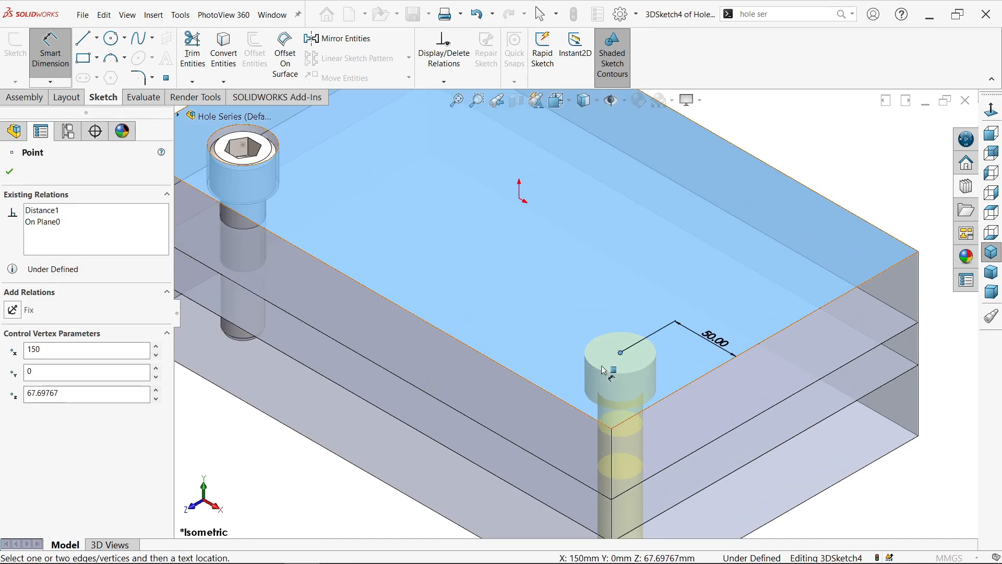
click(559, 398)
click(558, 356)
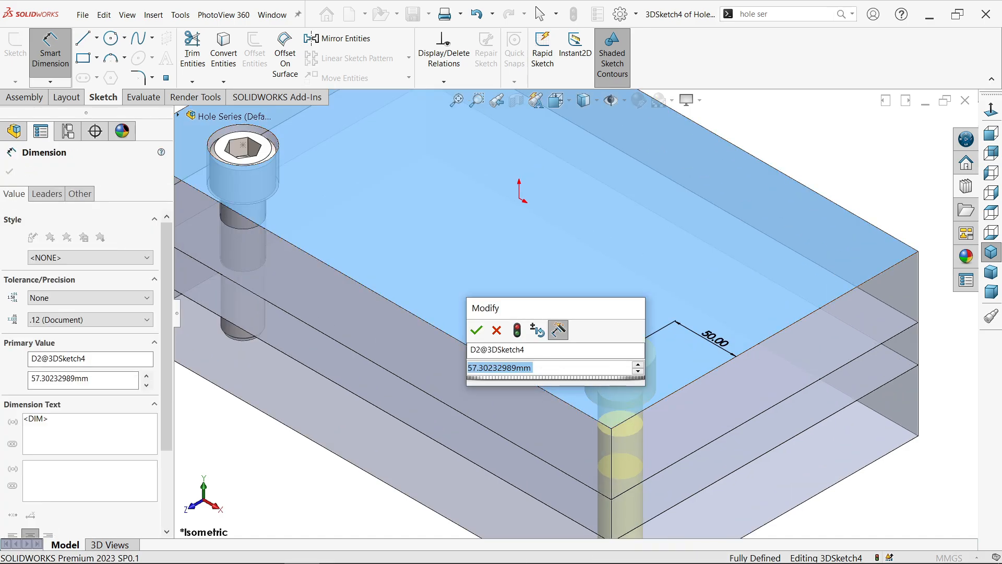
text(50)
key(Return)
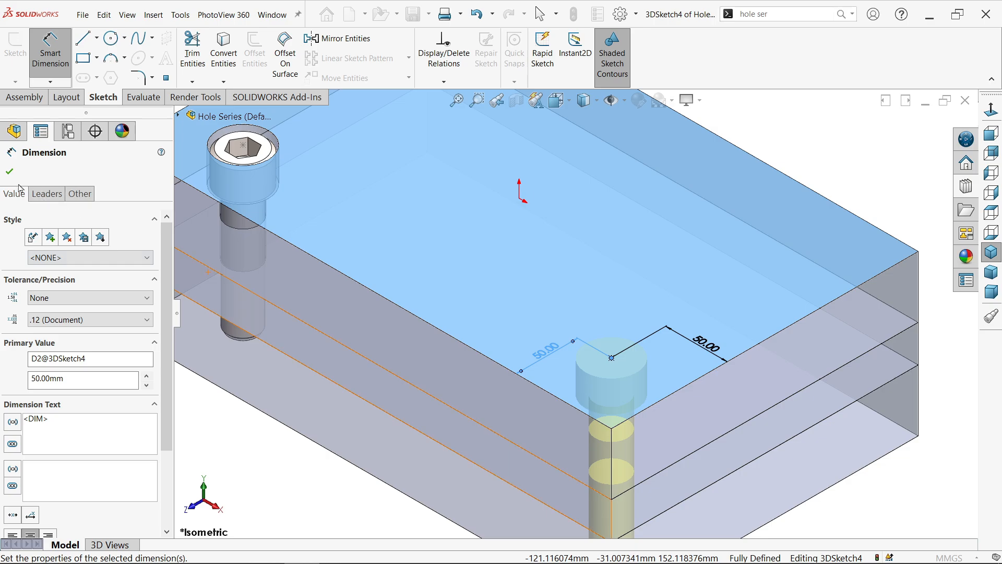
click(10, 172)
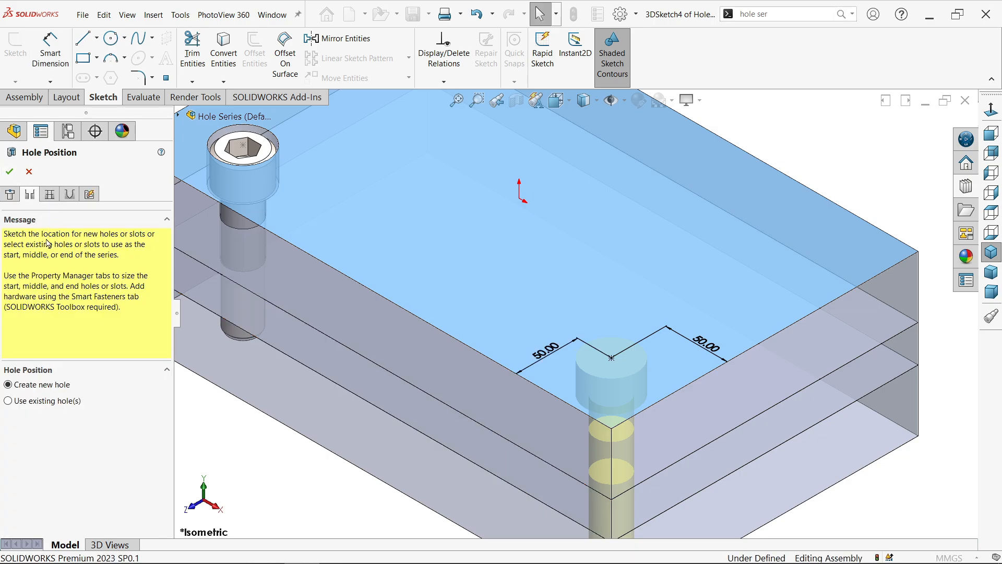
Make the start hole a countersink of type Socket Countersunk Head Cap Screw in the ANSI Inch standard
click(30, 194)
click(50, 330)
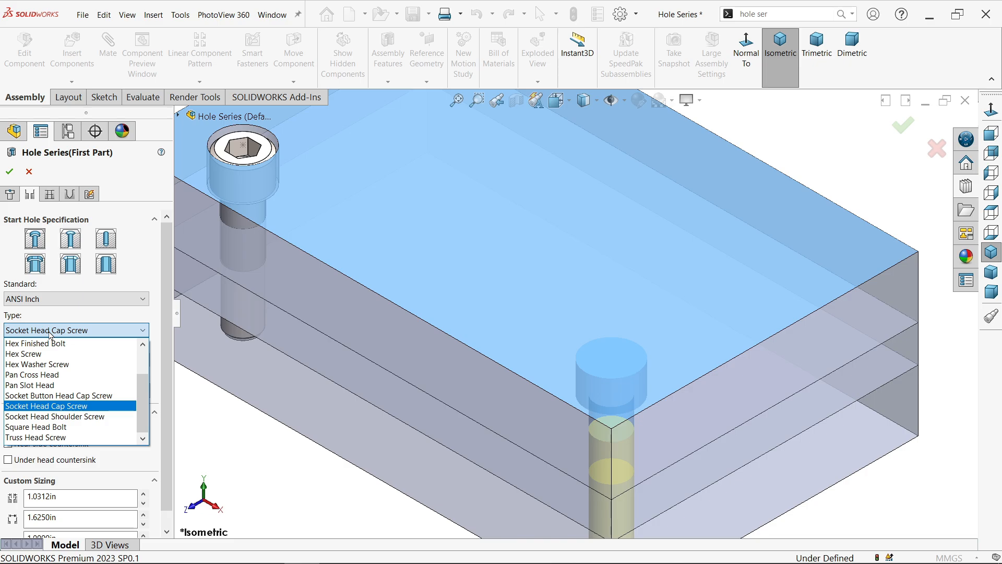
click(61, 330)
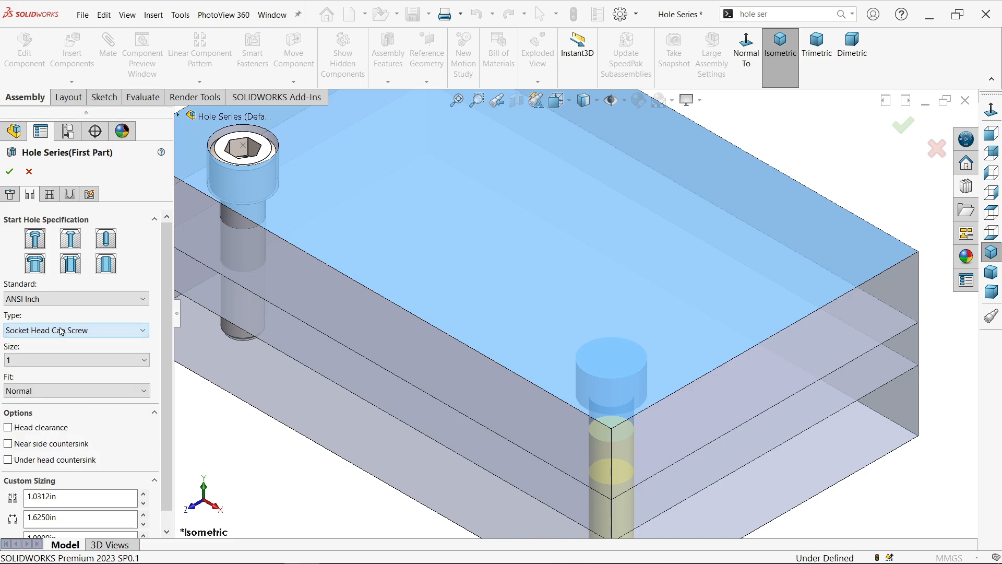
click(71, 241)
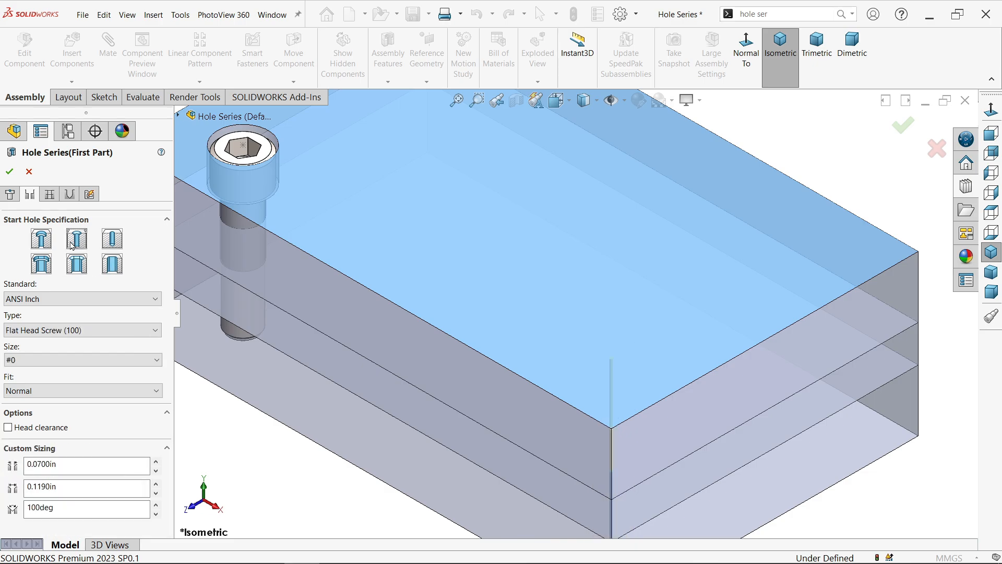
click(76, 330)
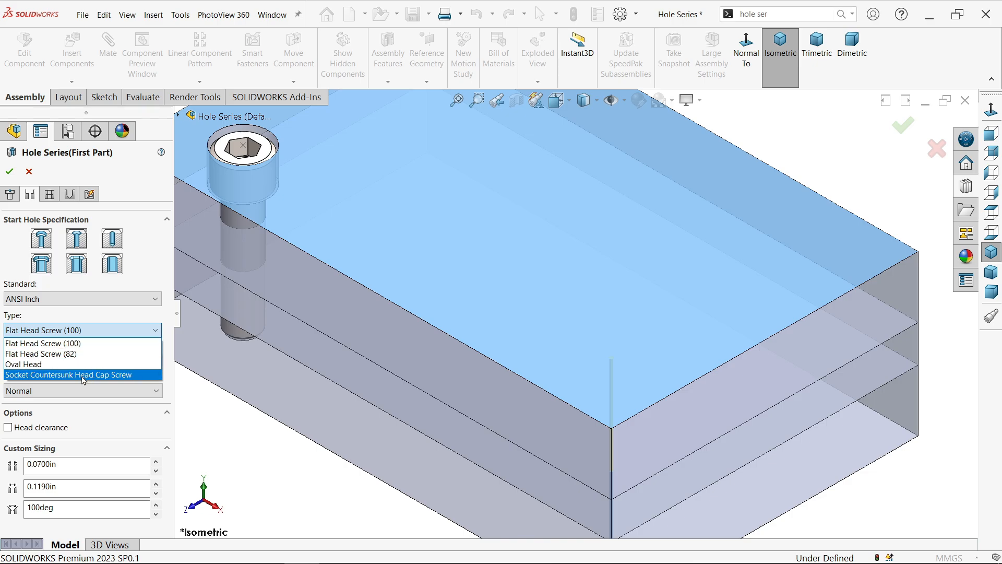
click(56, 375)
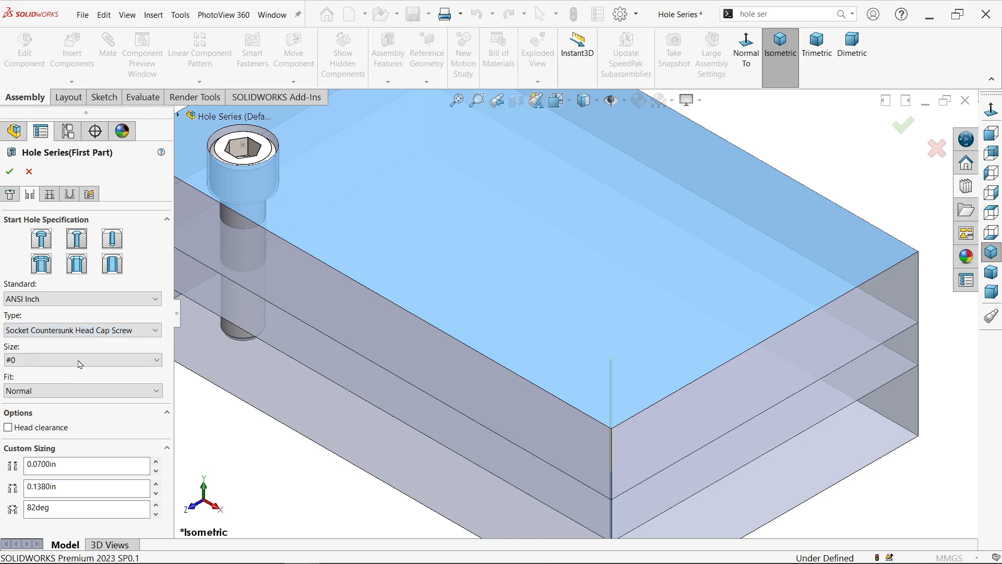
Set the countersunk start hole's size to 1 and show its preview from the front
click(80, 360)
scroll(21, 459, down, 5)
click(13, 469)
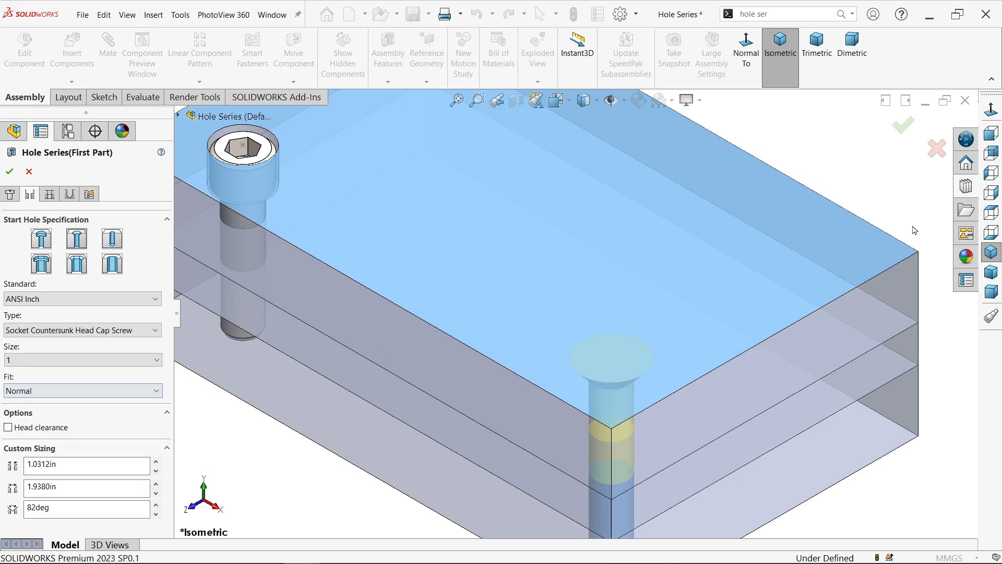
click(991, 133)
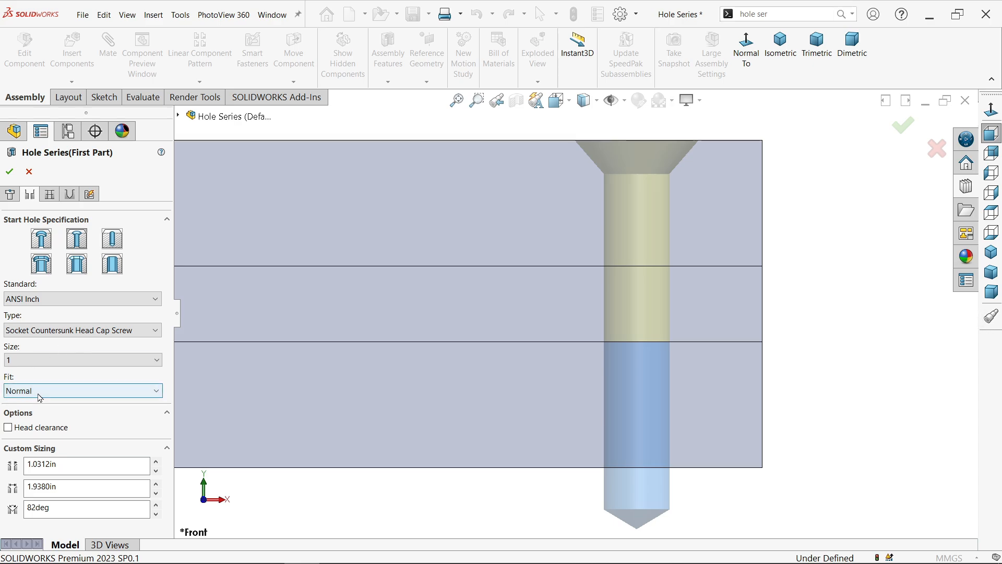
Add a 1 mm head clearance to the countersunk start hole and go on to the middle hole specification
click(29, 431)
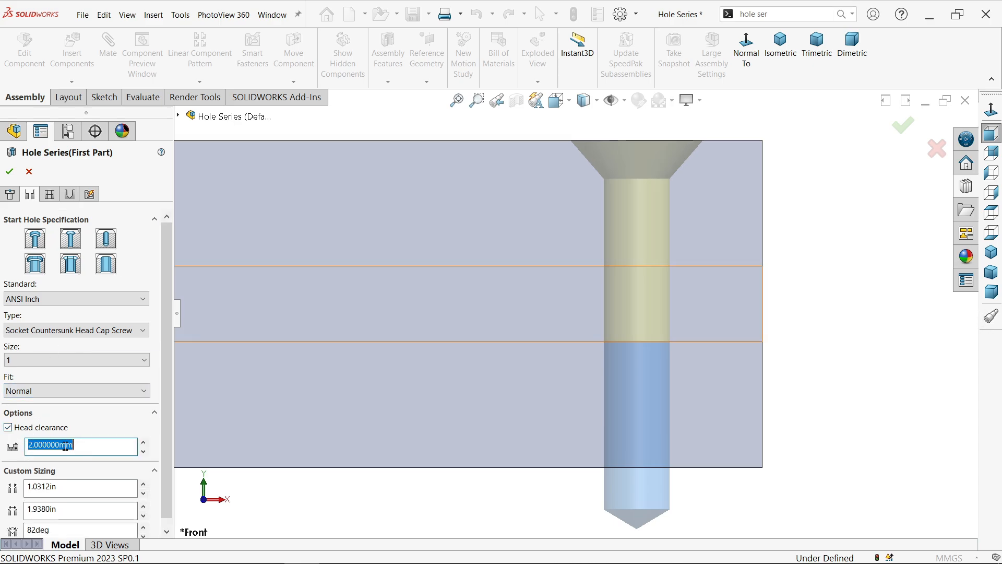
text(1)
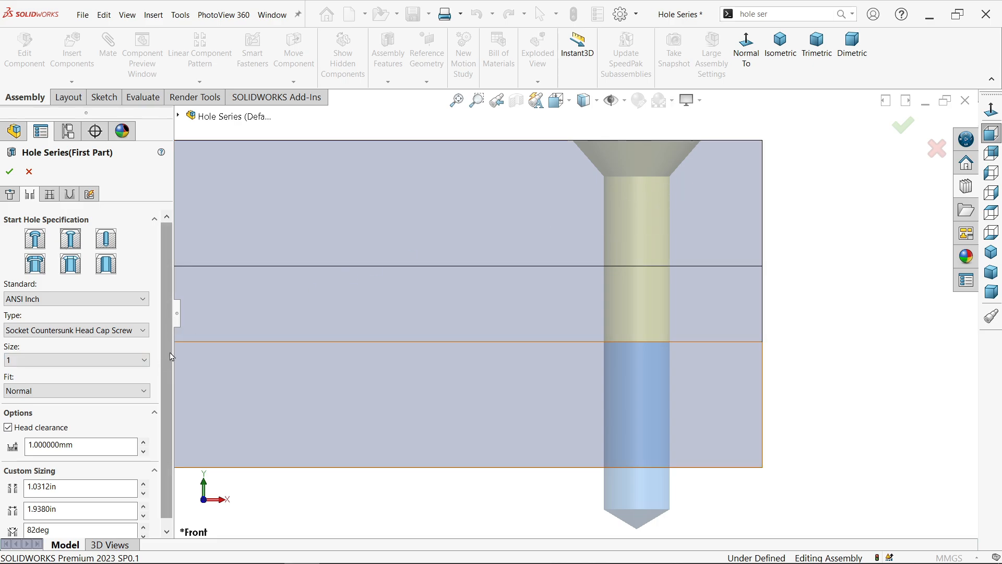
click(30, 193)
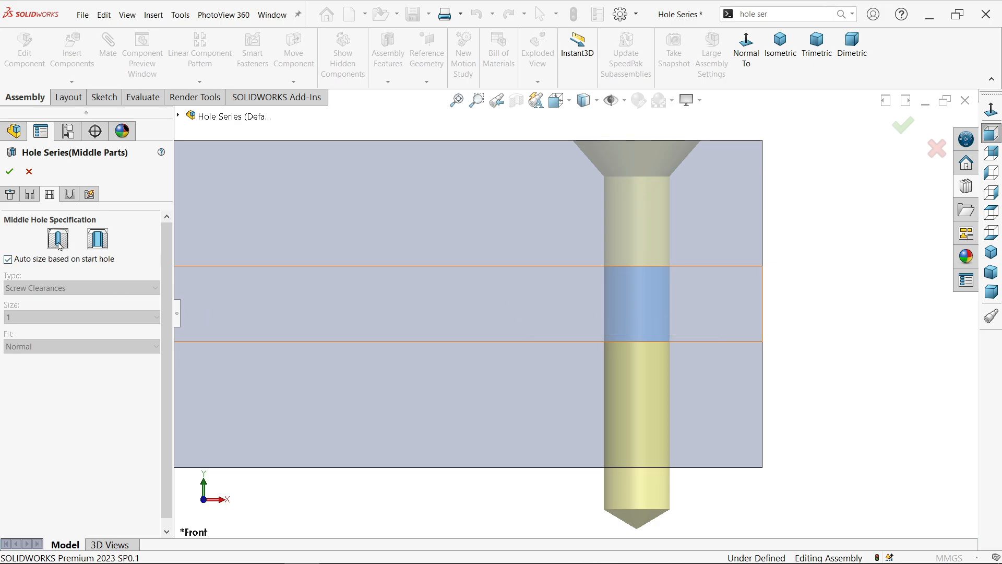
End the countersunk hole series in the Bottom Plate with the tap drill set to Through All
click(71, 195)
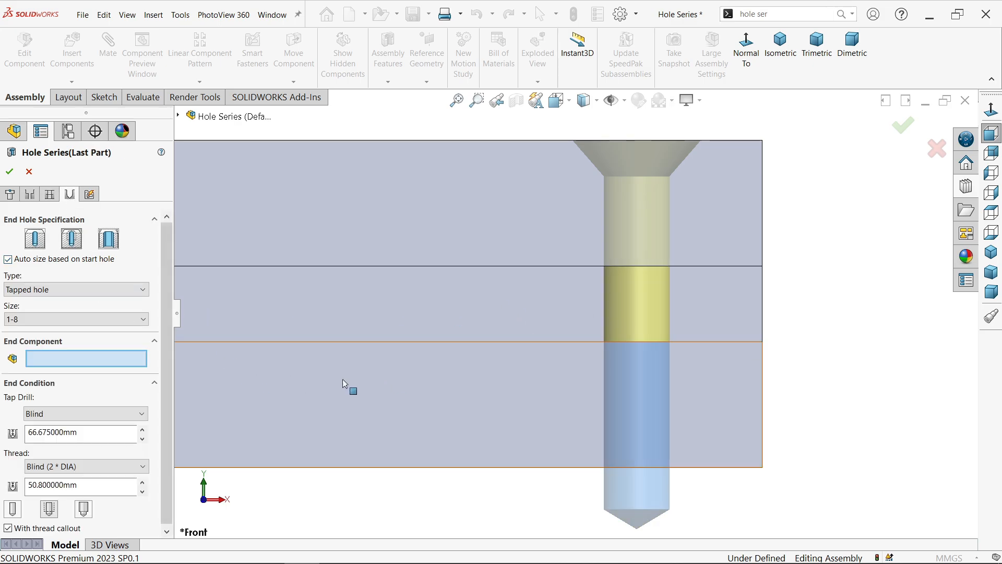
click(472, 412)
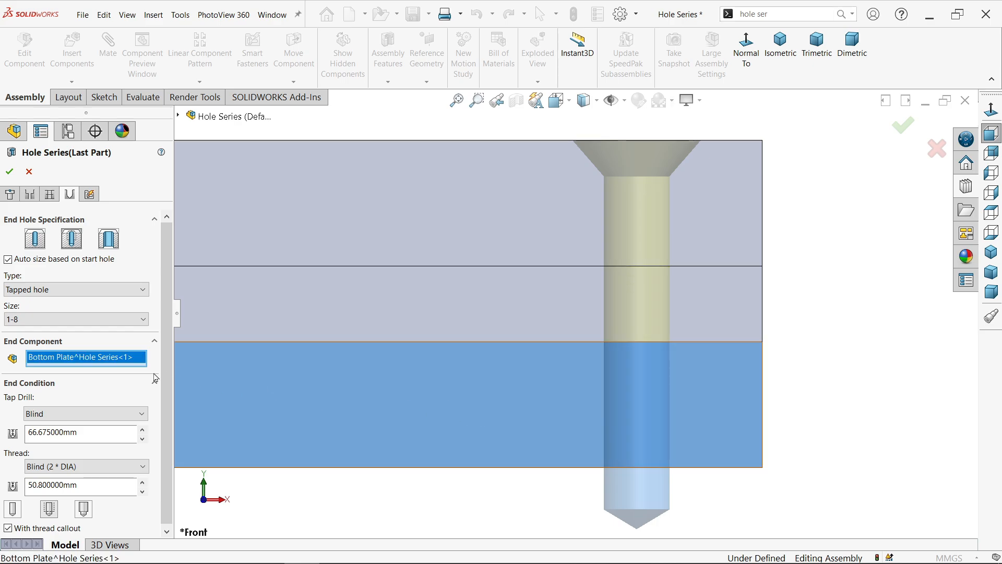
click(61, 414)
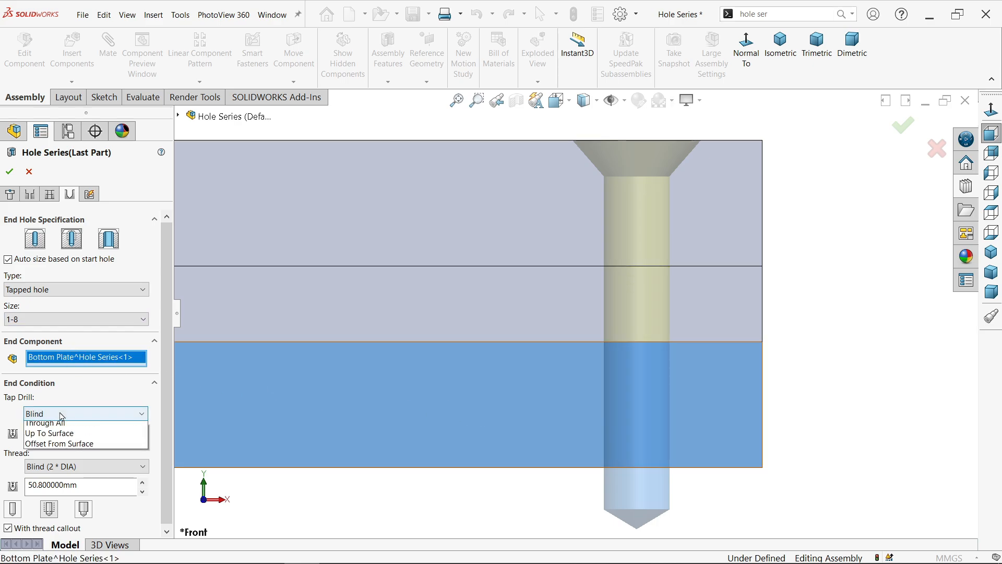
click(57, 437)
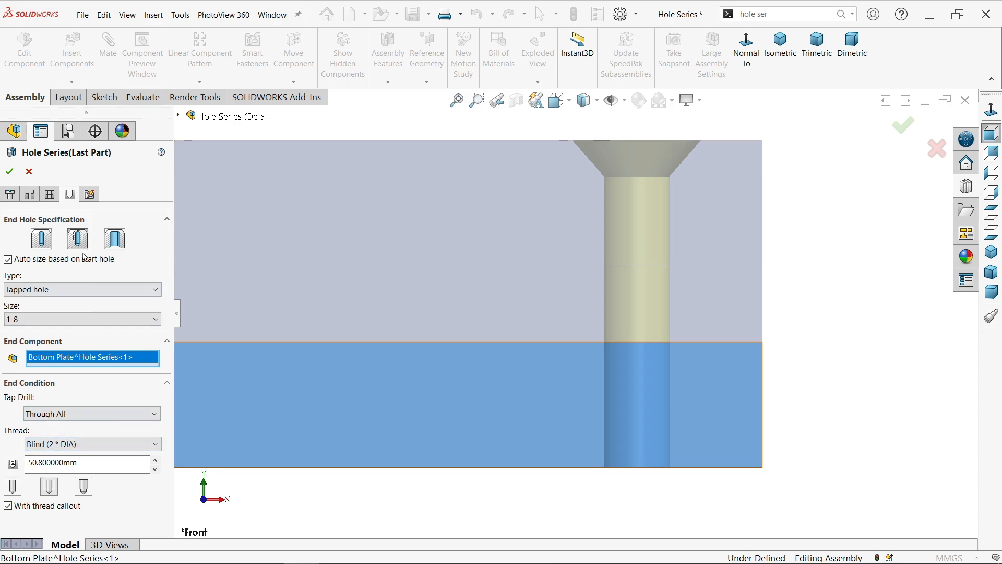
Place a smart fastener in the countersunk hole series and set its length to 5, accepting manual length control
click(94, 198)
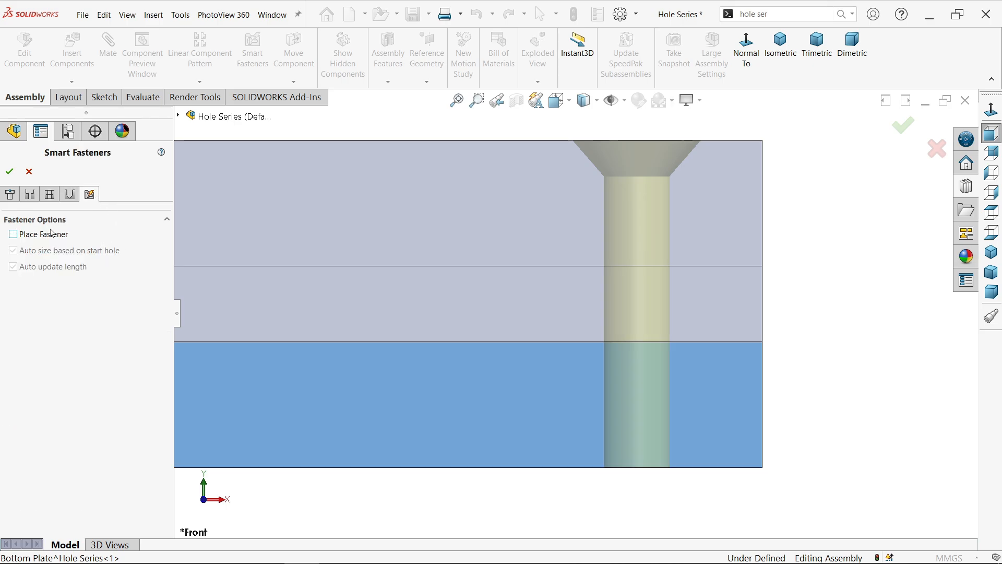
click(14, 234)
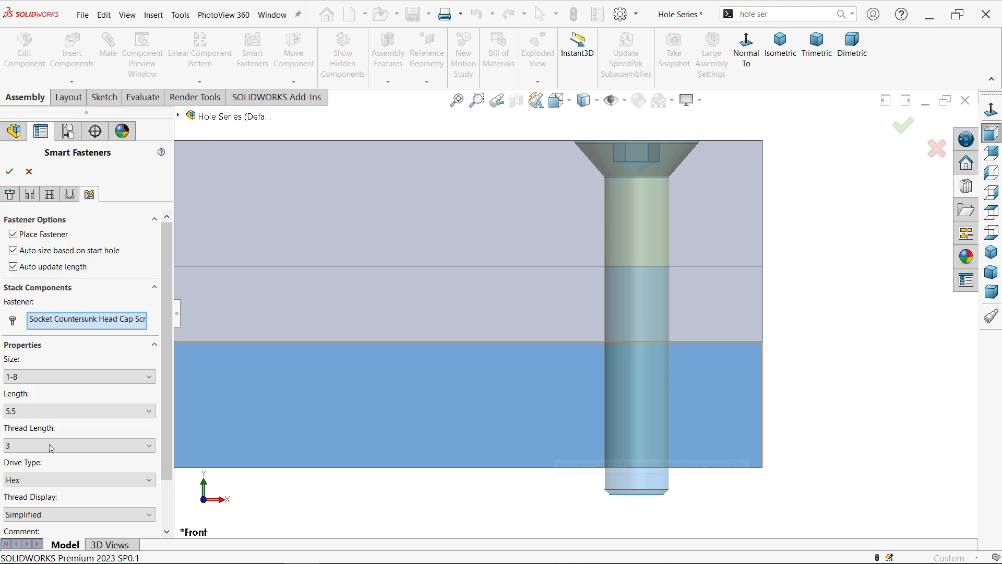
click(29, 413)
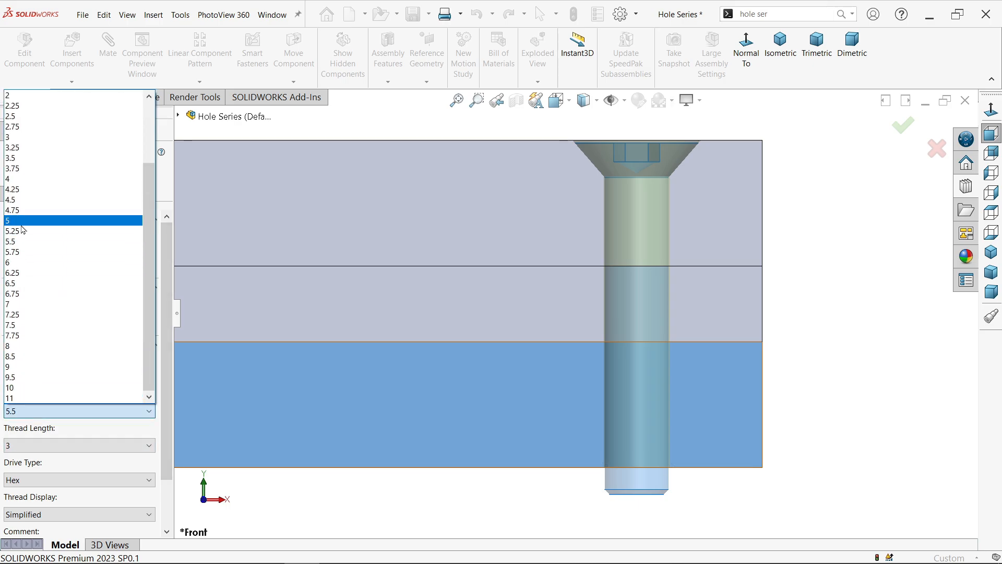
click(29, 221)
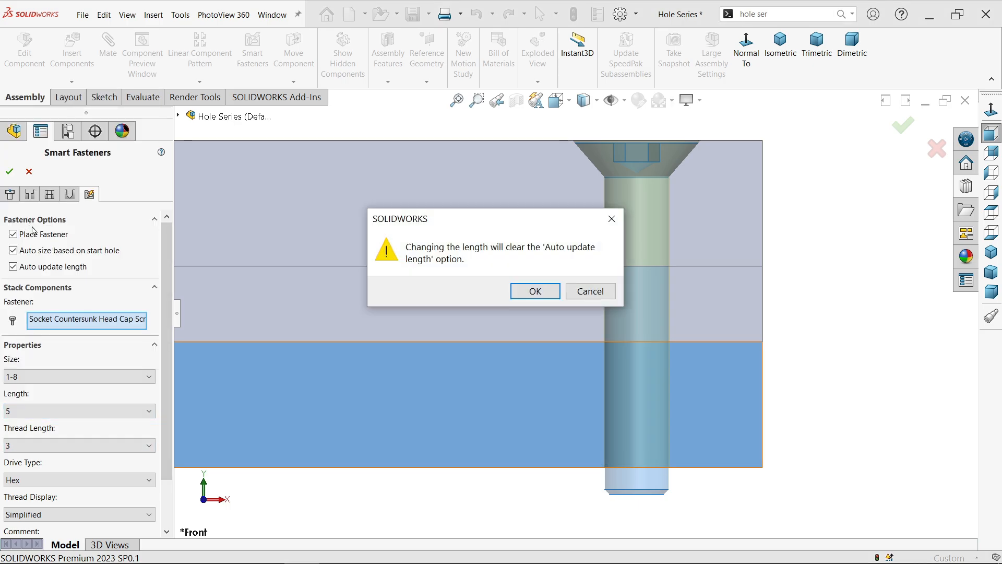
click(539, 291)
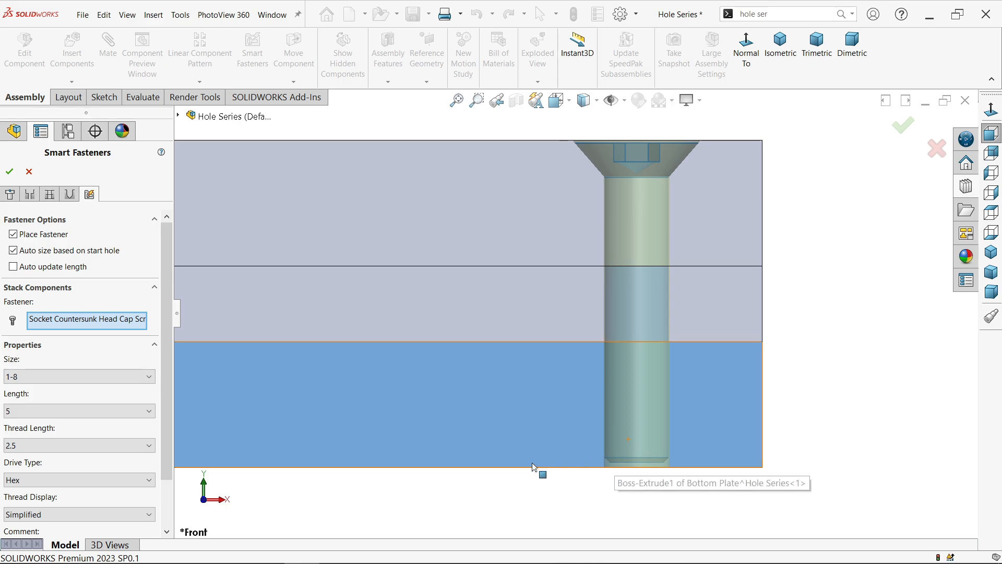
drag(166, 385, 171, 439)
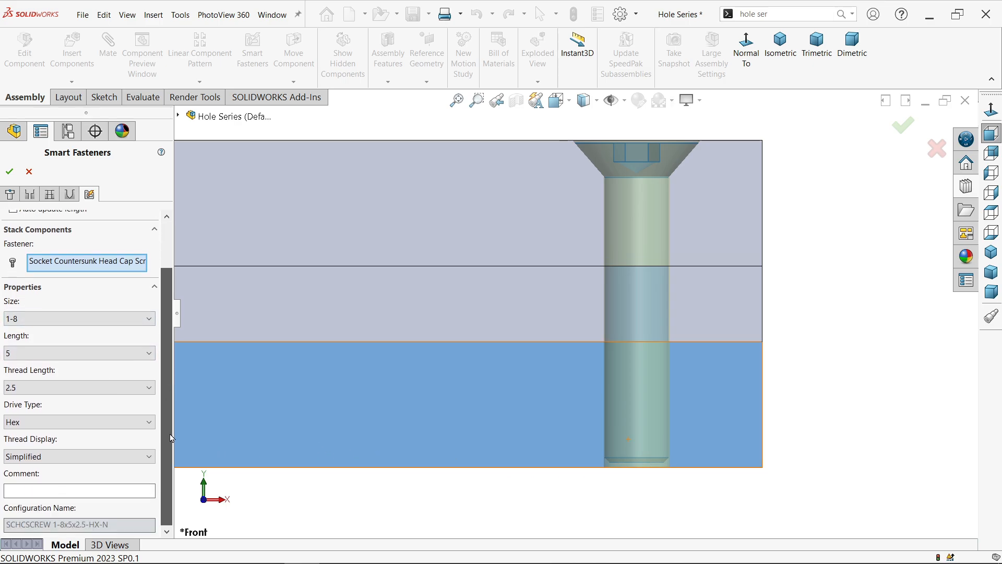
Check the countersunk hole series in isometric view and create it with its fastener
click(781, 53)
scroll(467, 334, down, 3)
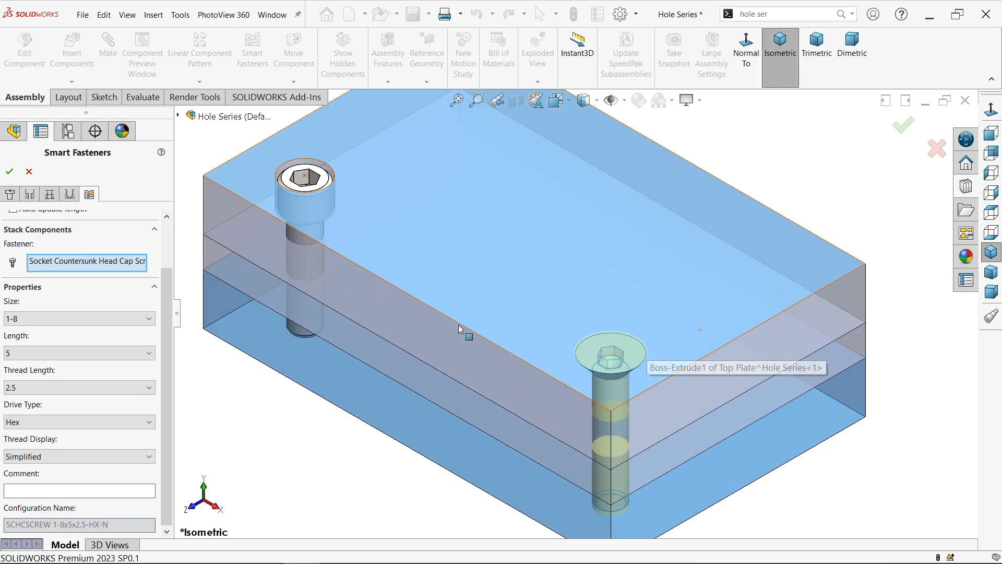
click(9, 172)
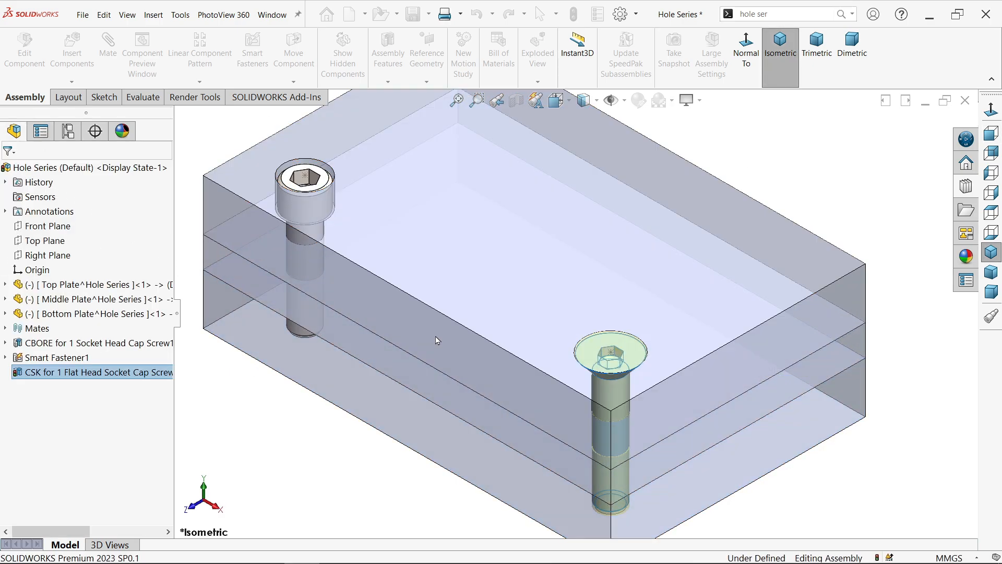
scroll(530, 282, down, 3)
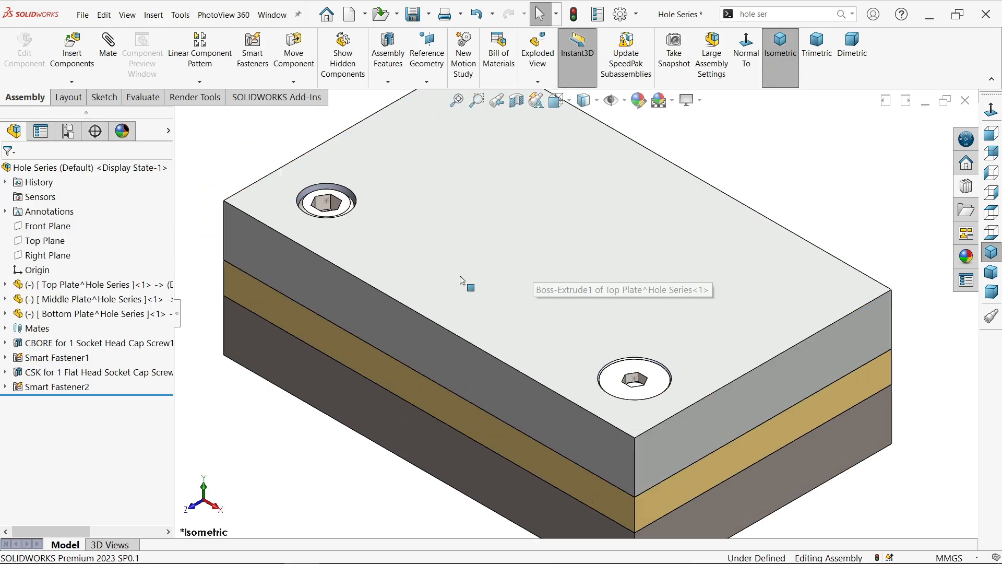
Unsuppress the suppressed CBORE for 1 Socket Head Cap Screw feature in the Top Plate
click(5, 285)
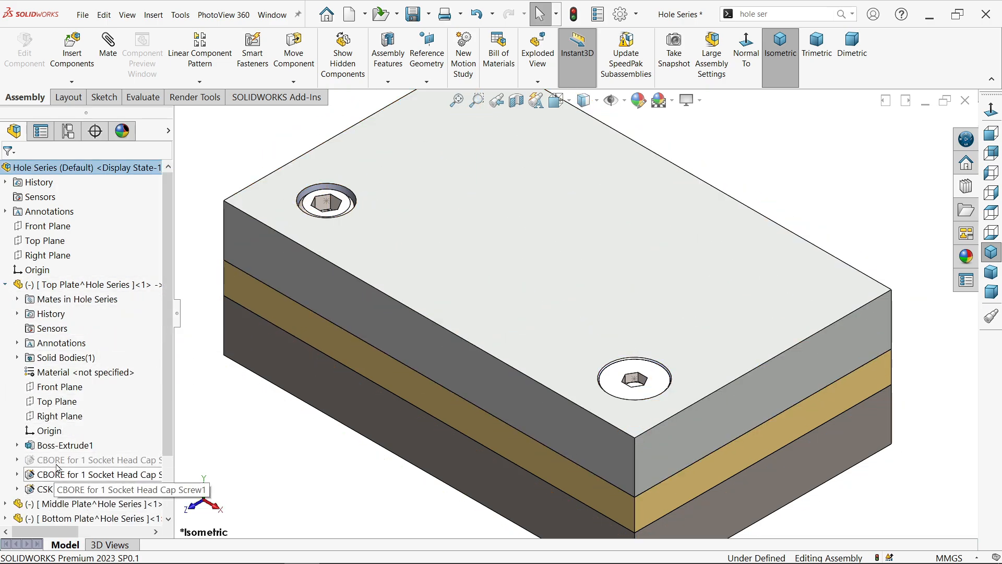
click(78, 460)
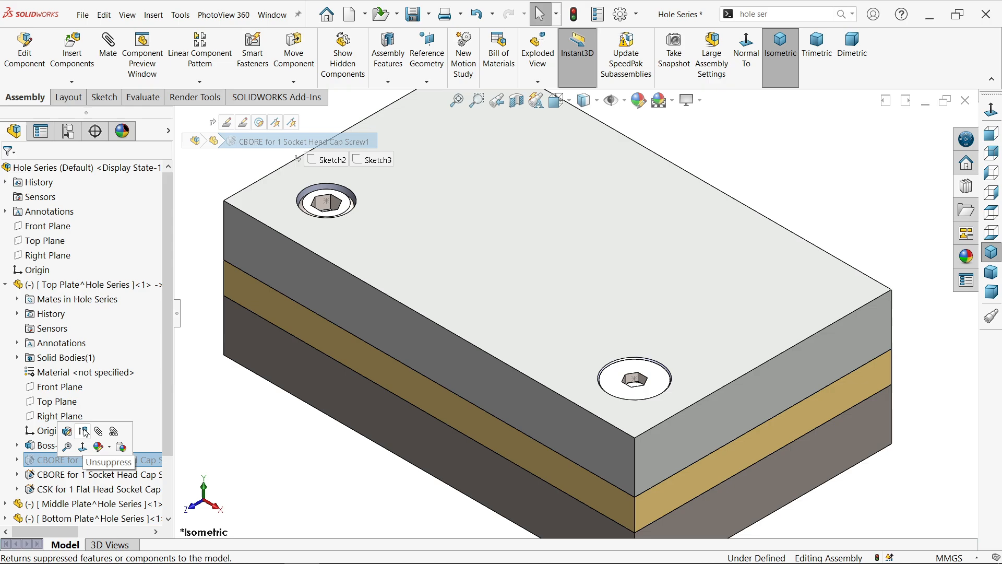
click(84, 431)
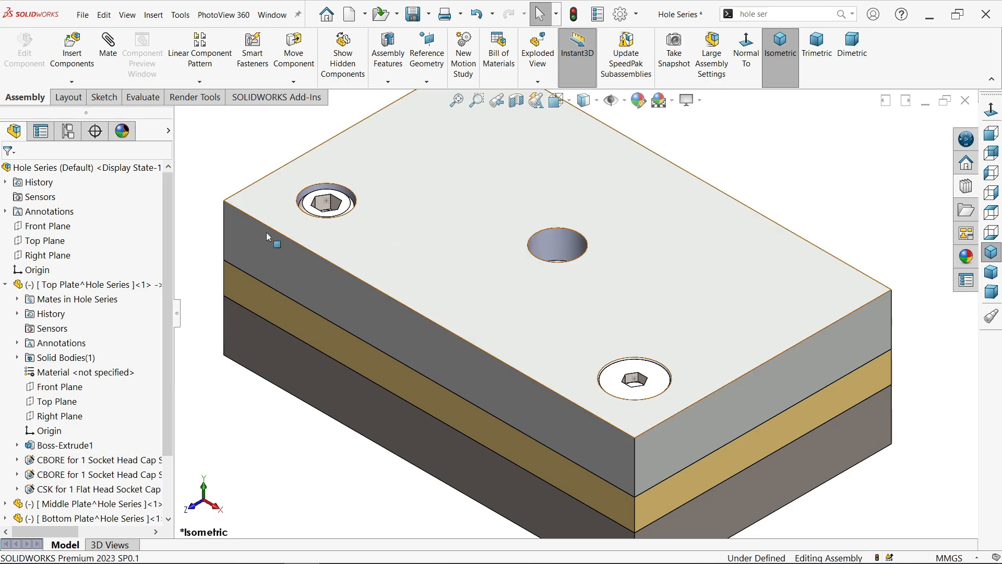
click(5, 285)
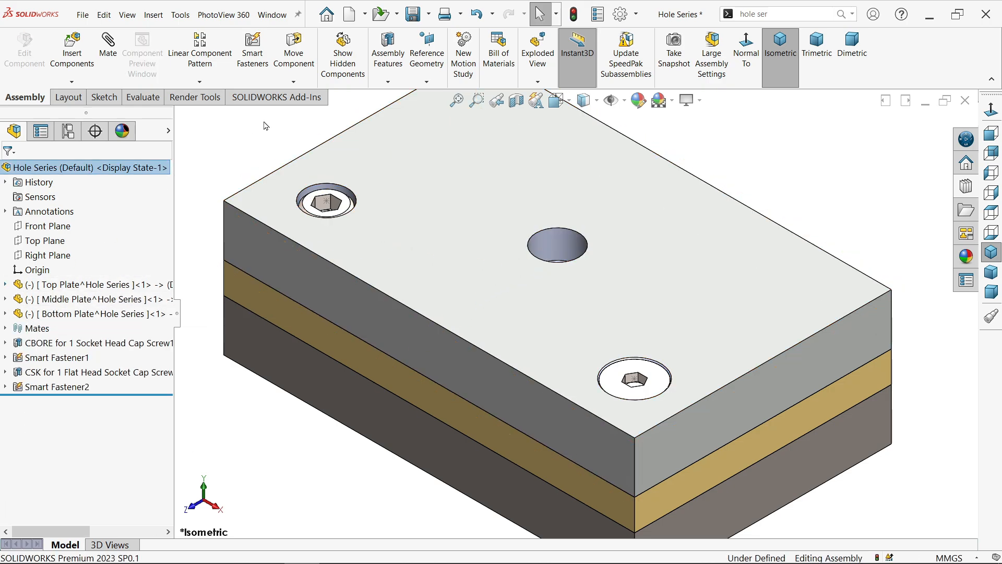
Start a new Hole Series that uses the Top Plate's existing central counterbored hole as its start hole
click(388, 81)
click(405, 95)
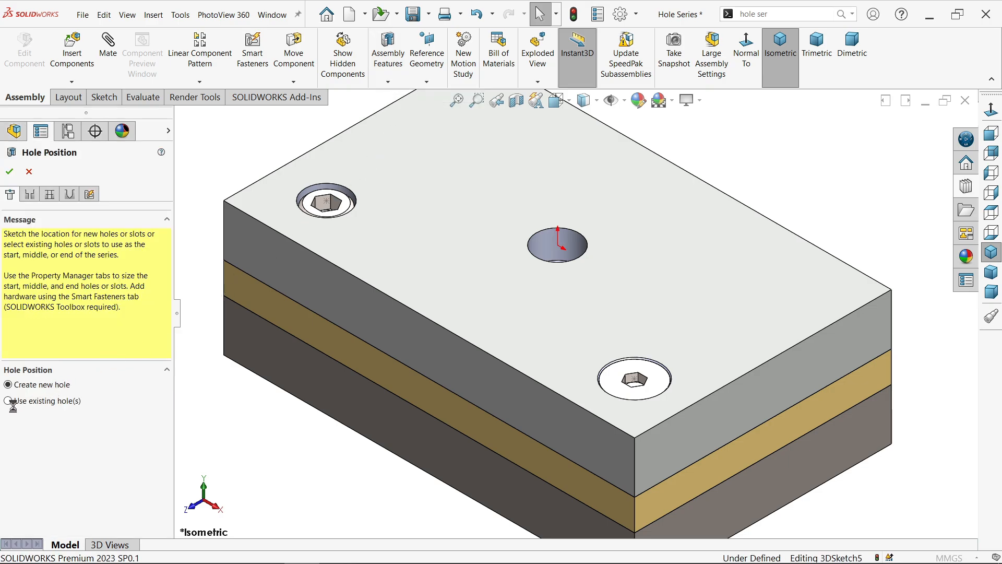
click(50, 401)
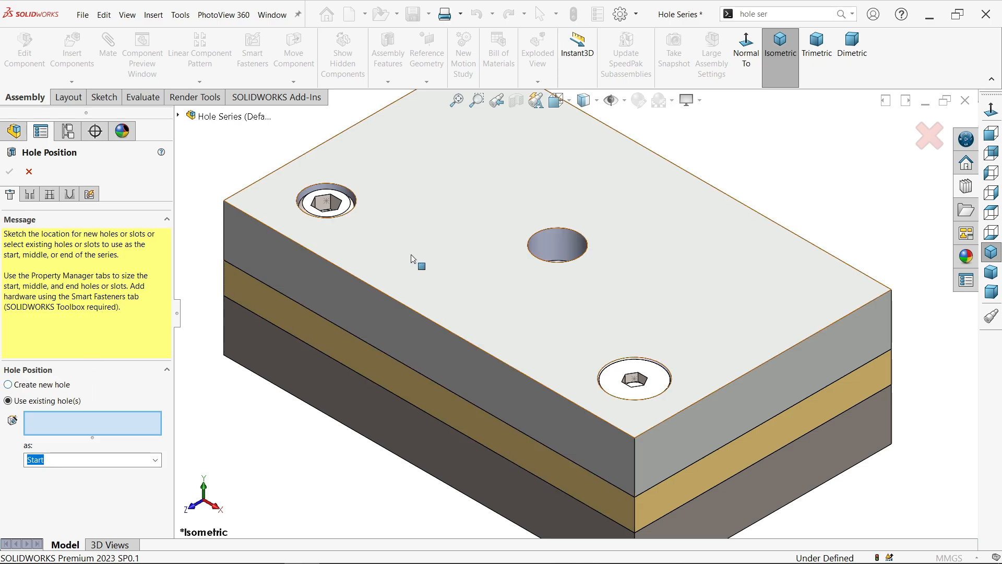
click(571, 245)
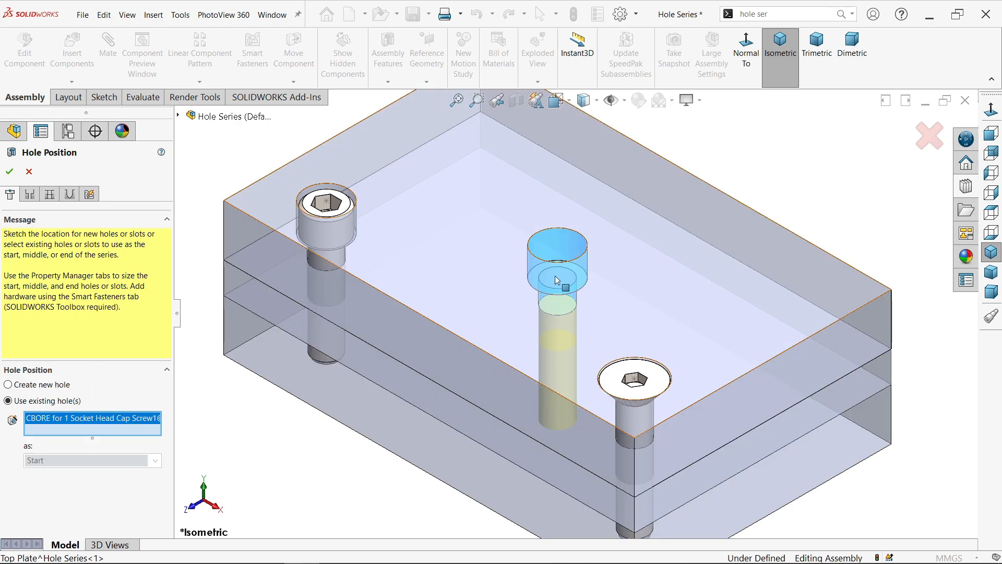
click(30, 198)
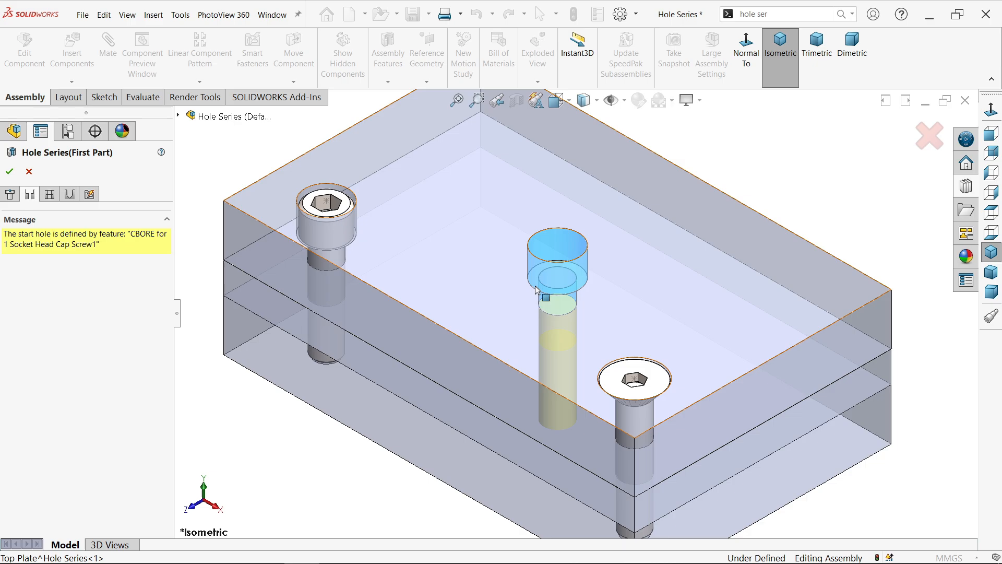
Keep the middle hole auto-sized, and end the series in the Bottom Plate with a Through All tap drill
click(49, 194)
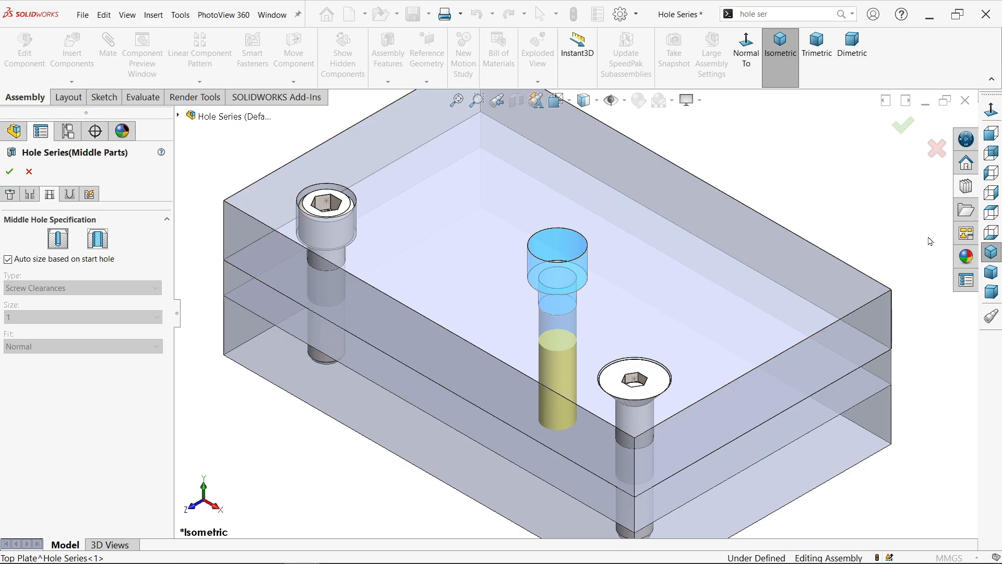
click(992, 134)
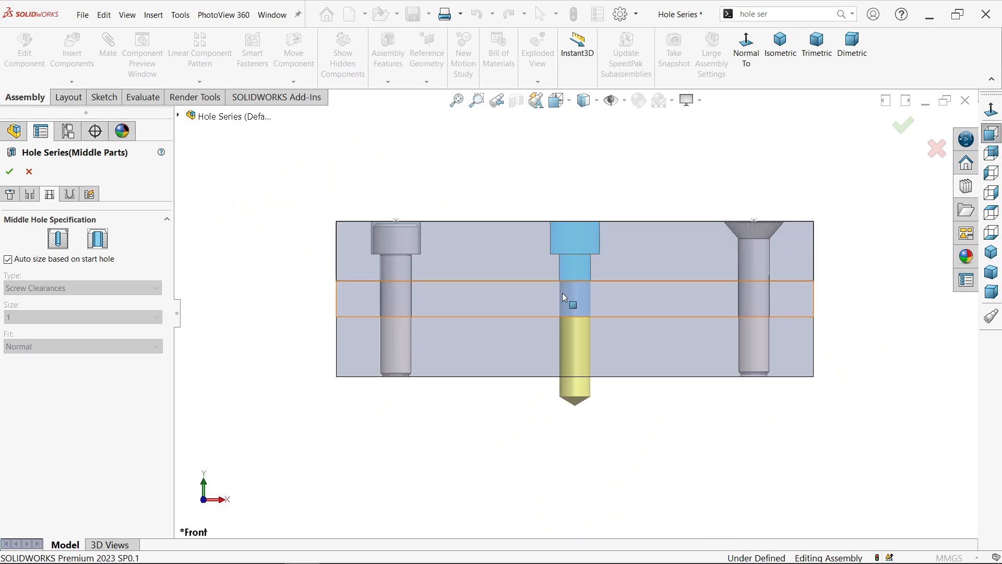
scroll(562, 293, down, 4)
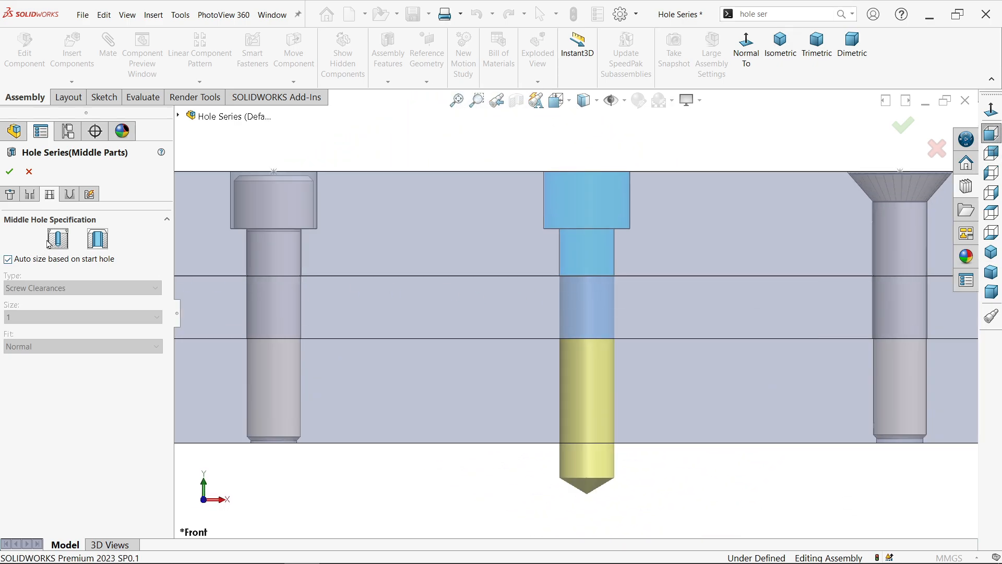
scroll(555, 261, down, 2)
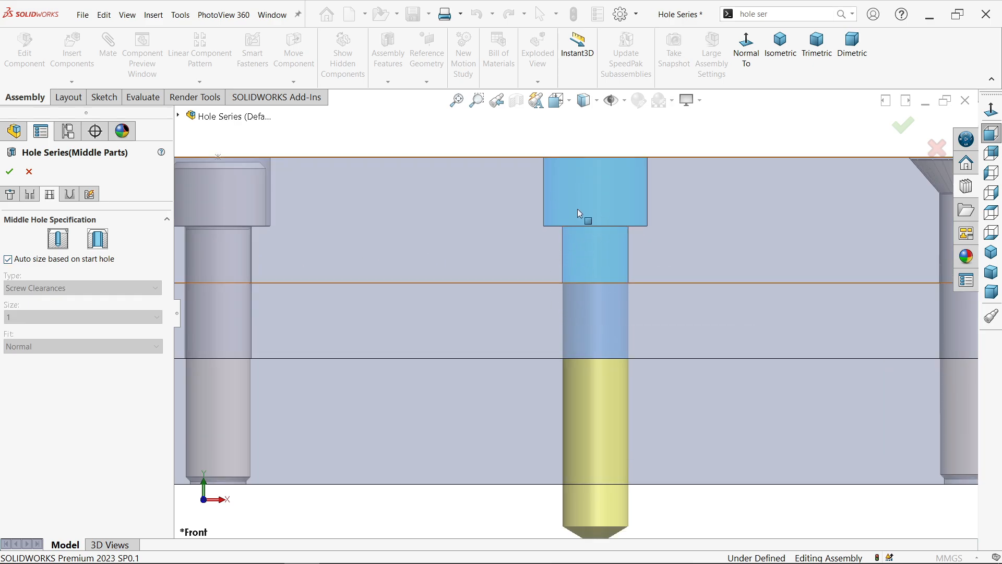
click(69, 194)
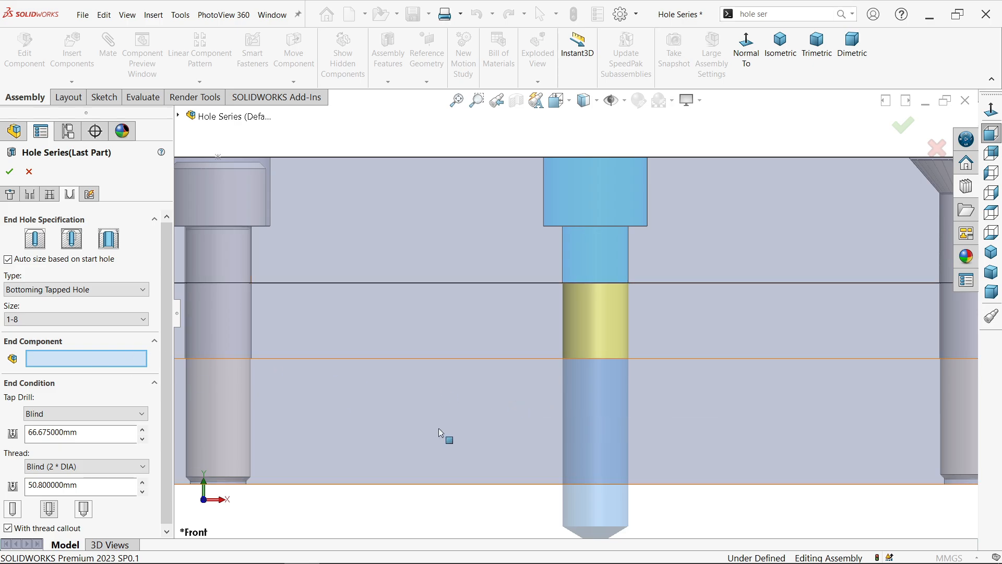
click(512, 440)
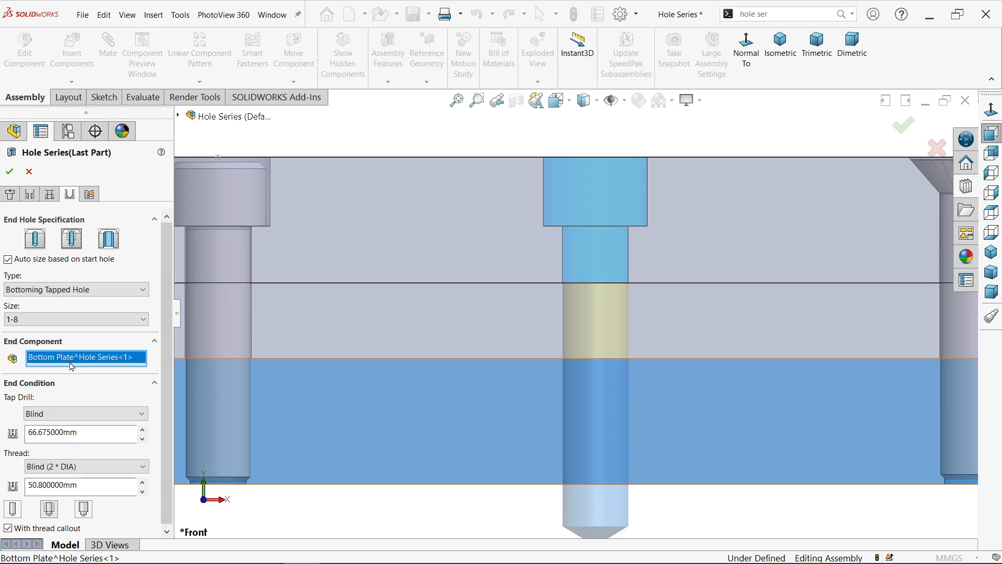
click(65, 414)
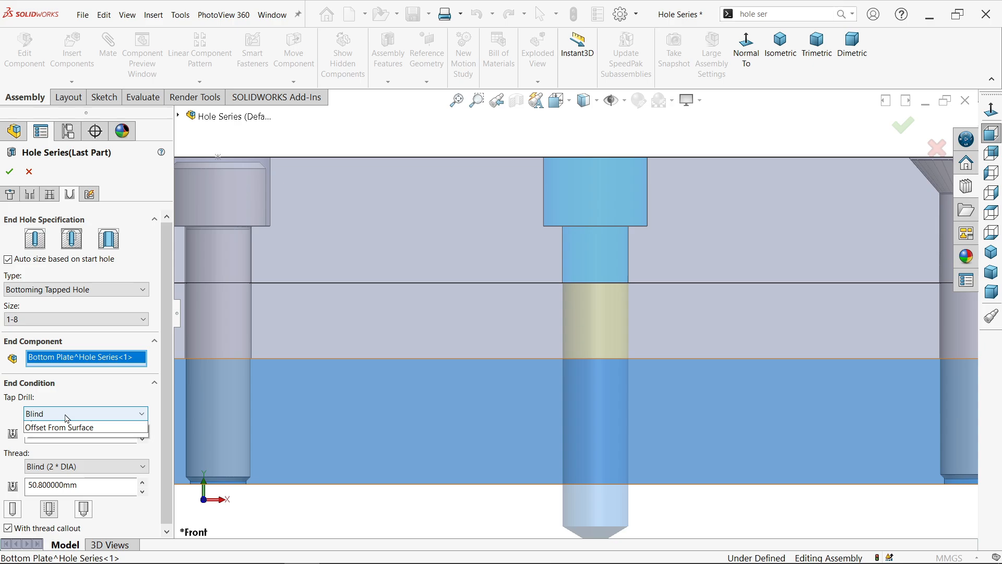
click(46, 437)
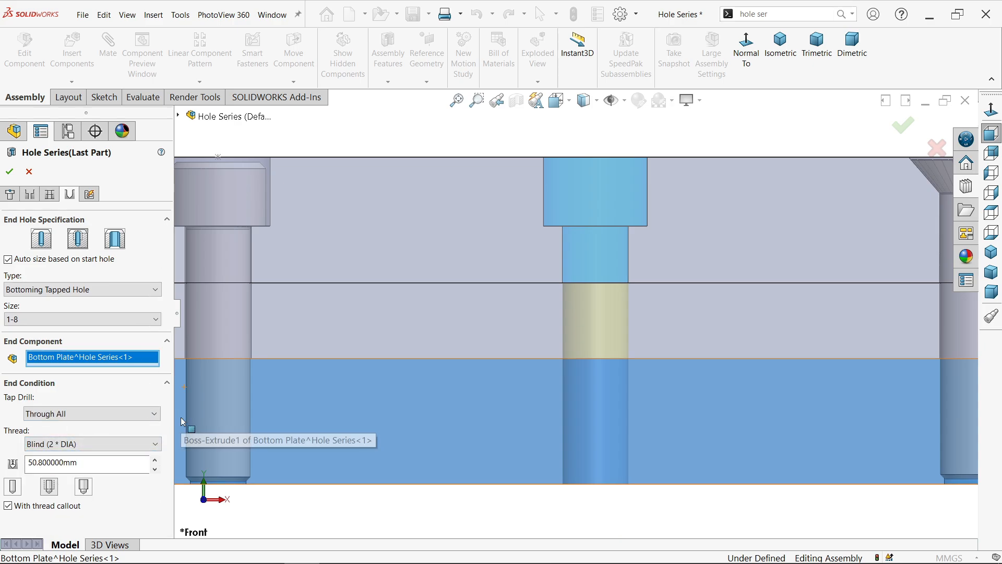
Place a Socket Head Cap Screw in the central hole series and set its length to 5, accepting that automatic length updating is cleared
click(91, 196)
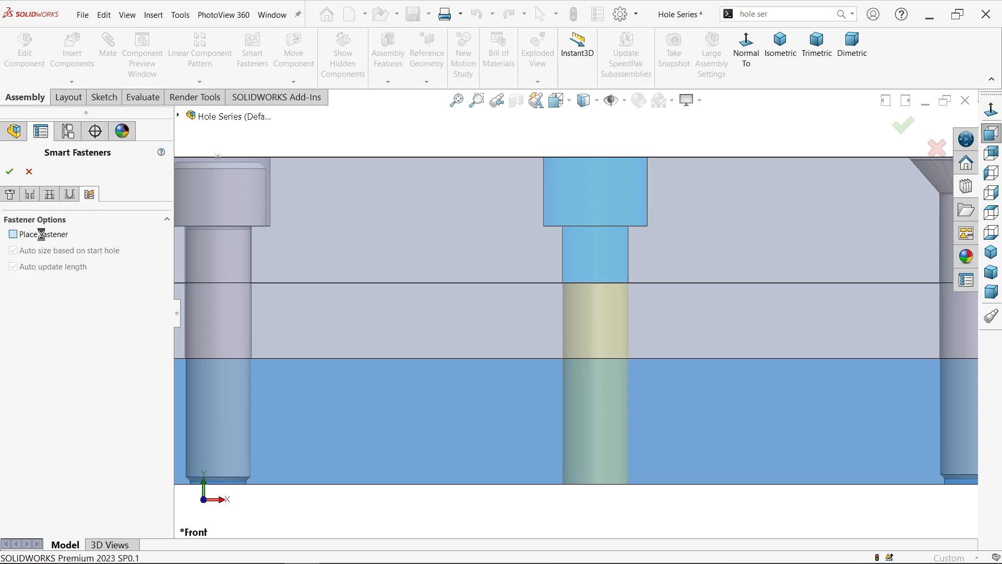
click(13, 234)
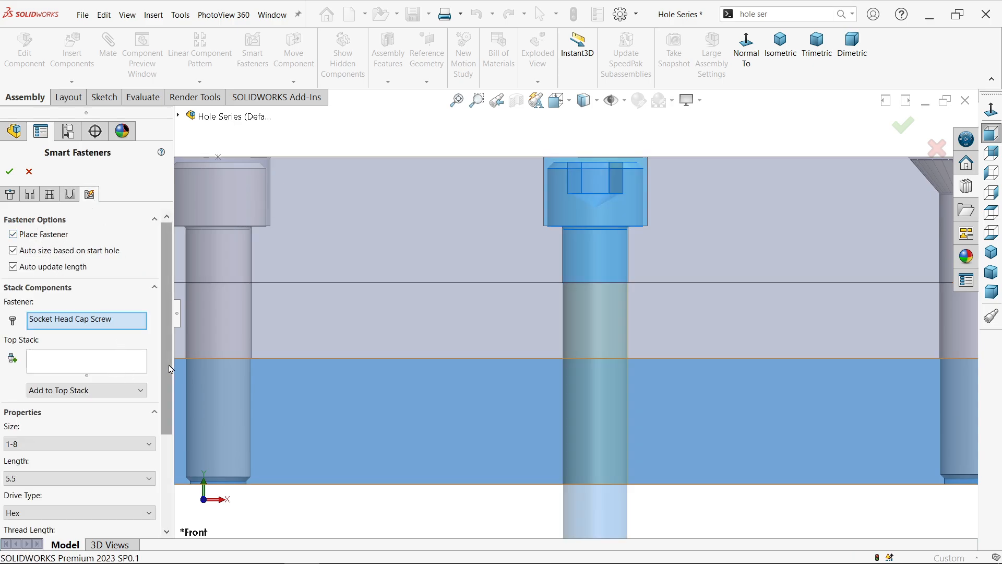
scroll(158, 396, down, 5)
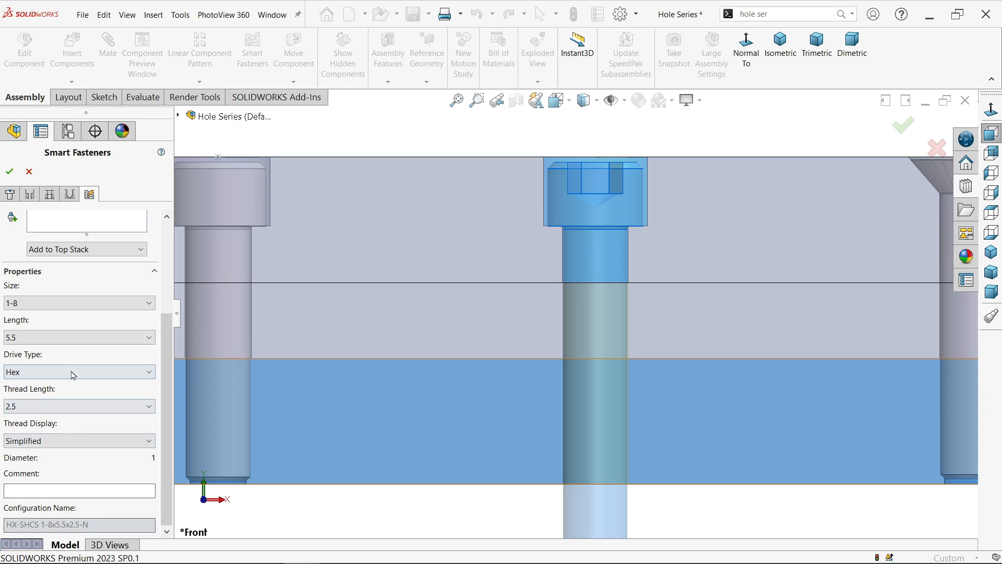
click(80, 338)
scroll(58, 269, up, 4)
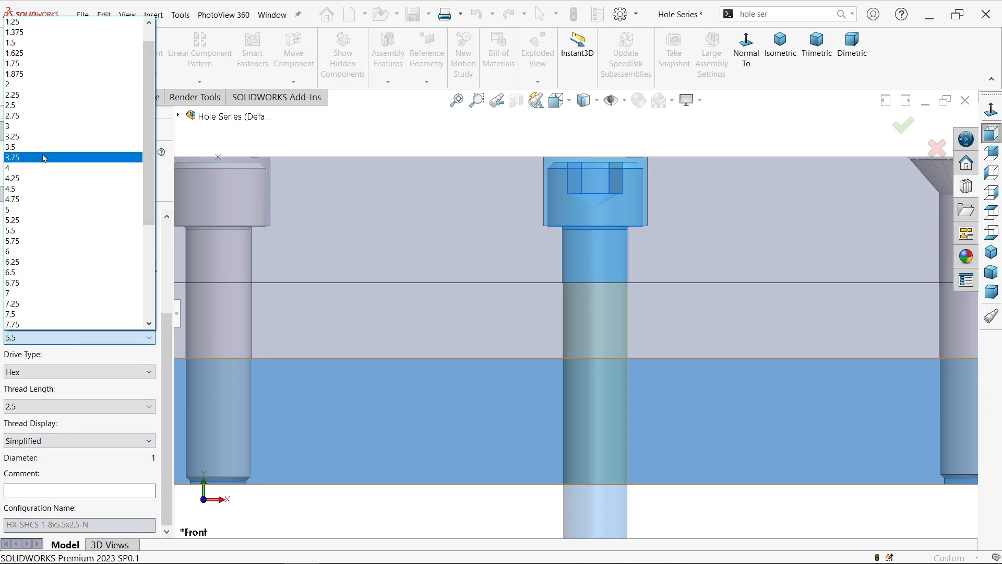
click(45, 212)
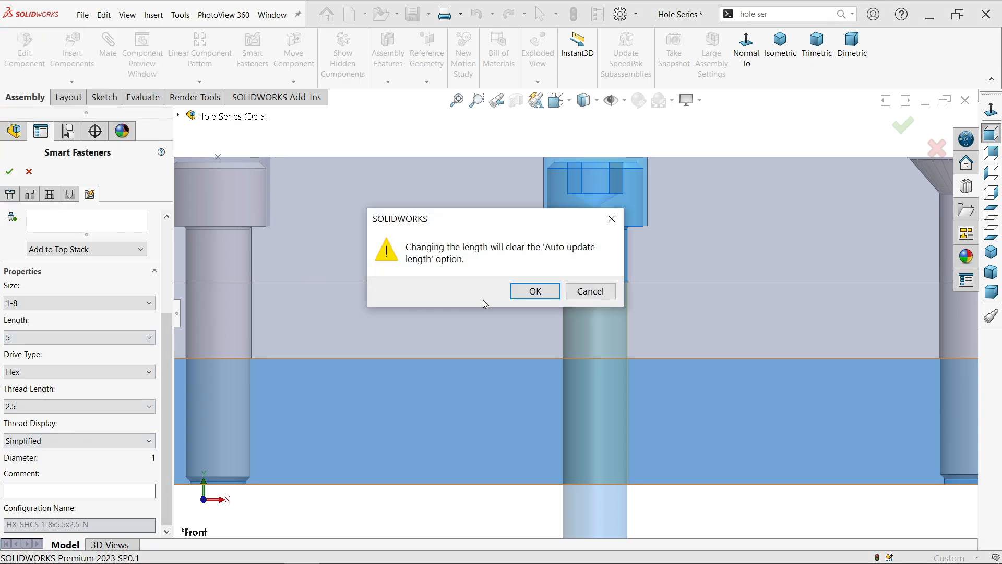
click(528, 291)
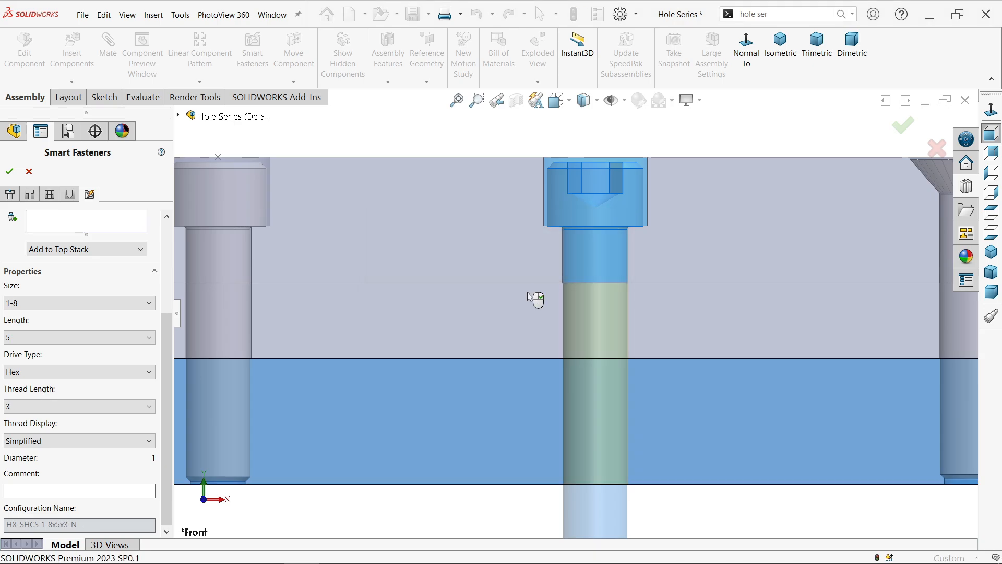
scroll(538, 329, up, 2)
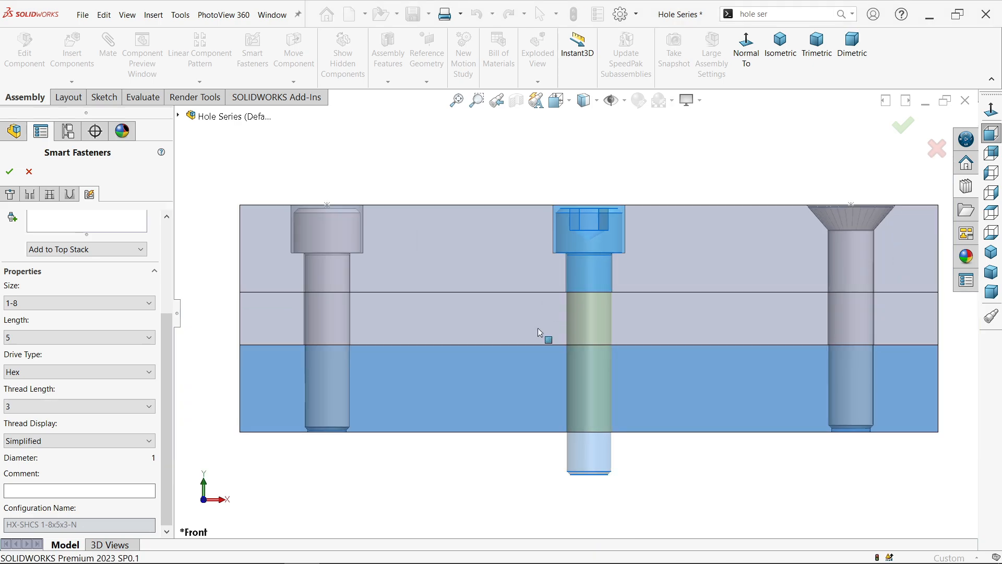
Set the central Socket Head Cap Screw's length to 4
click(54, 337)
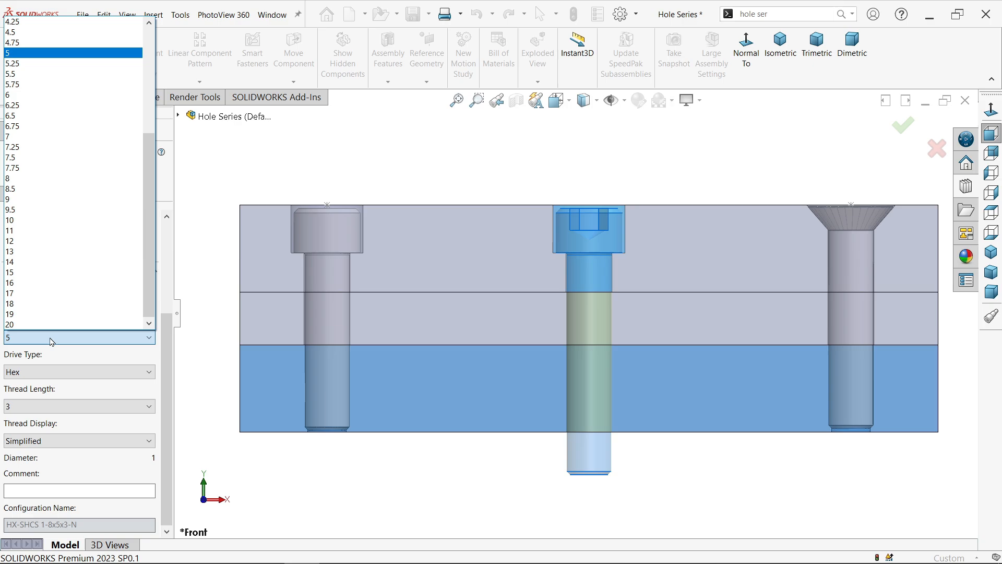
scroll(73, 267, up, 3)
click(43, 106)
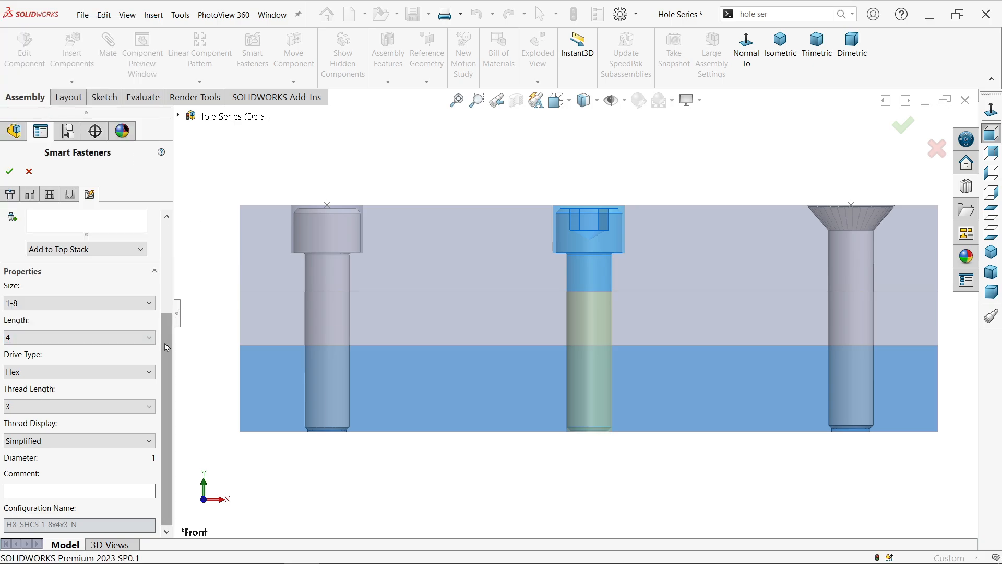
drag(168, 347, 172, 238)
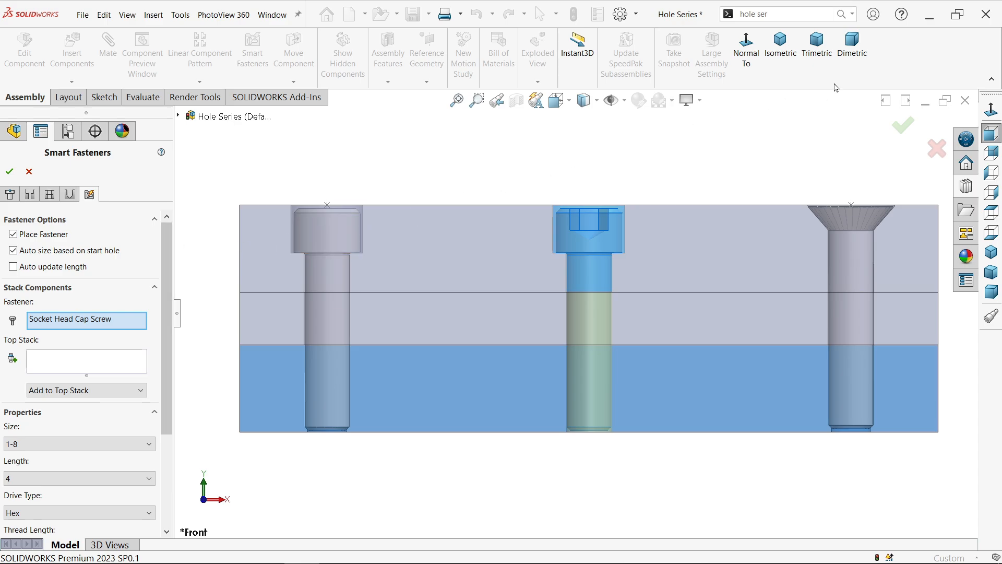
Check the central screw in isometric and trimetric views and create the hole series with its fastener
click(779, 56)
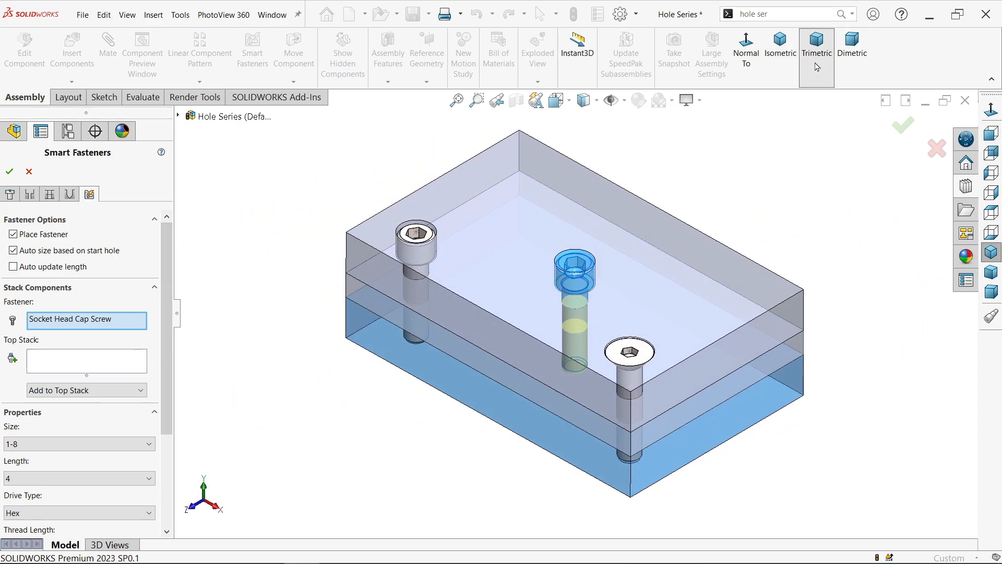
click(817, 48)
scroll(570, 249, down, 2)
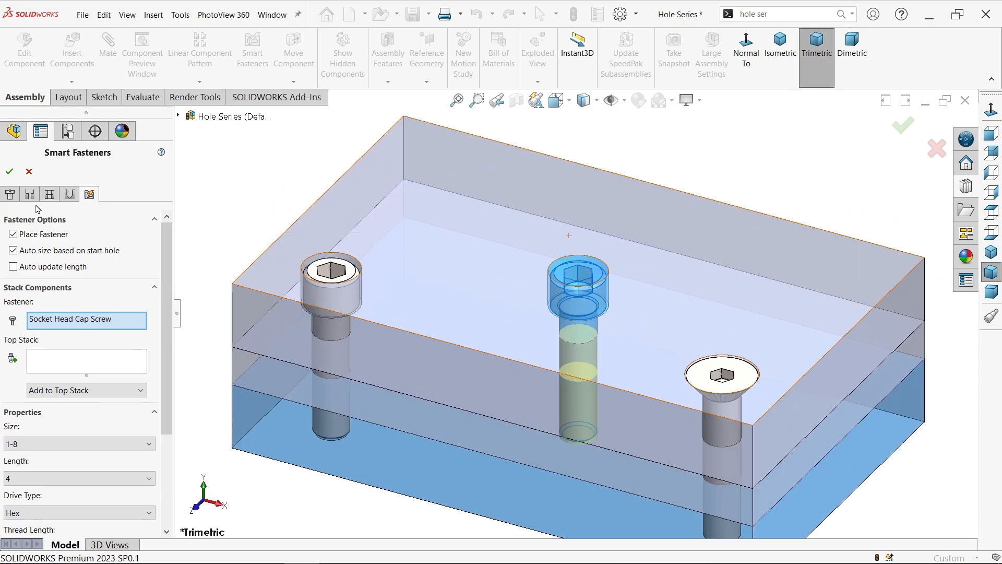
click(6, 174)
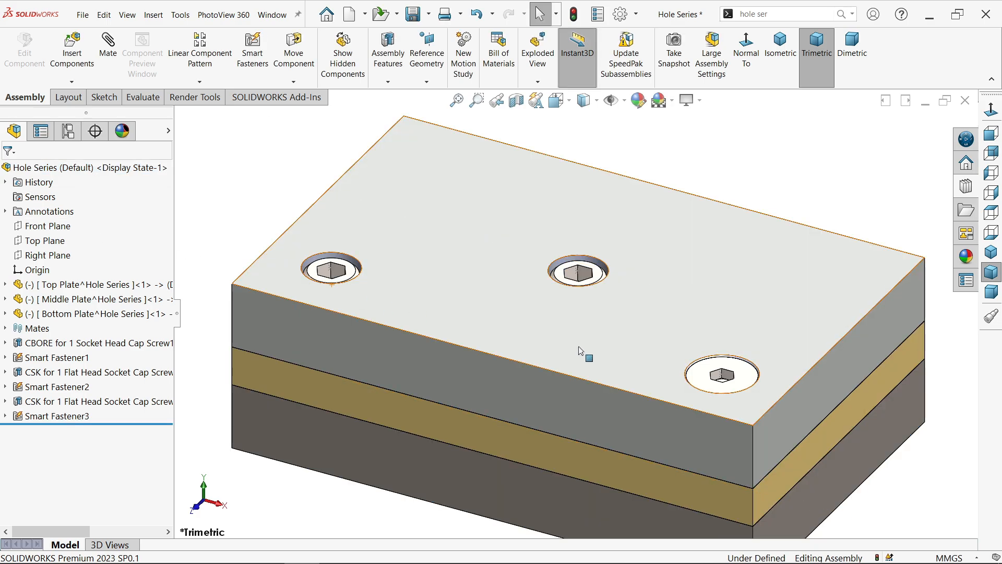
Examine the plates and seated fasteners in a temporary section view, then restore the full assembly display
middle_drag(580, 351, 580, 324)
click(516, 108)
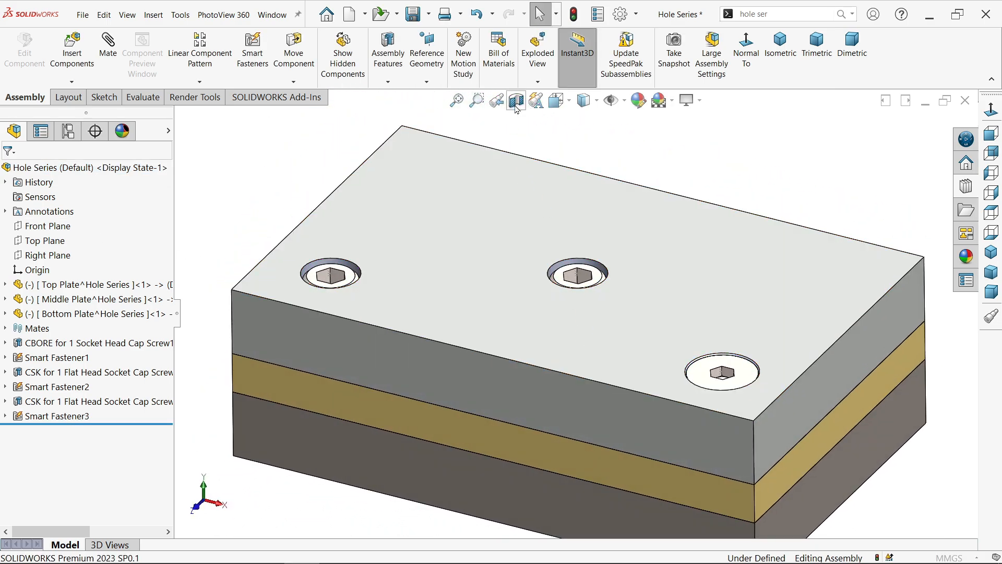
click(13, 174)
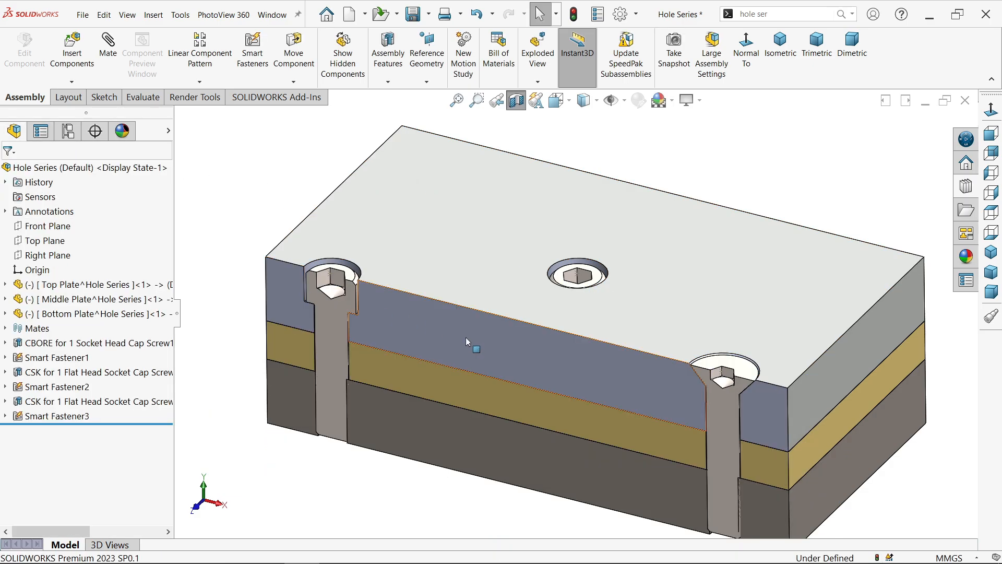
scroll(467, 339, up, 2)
scroll(435, 339, down, 2)
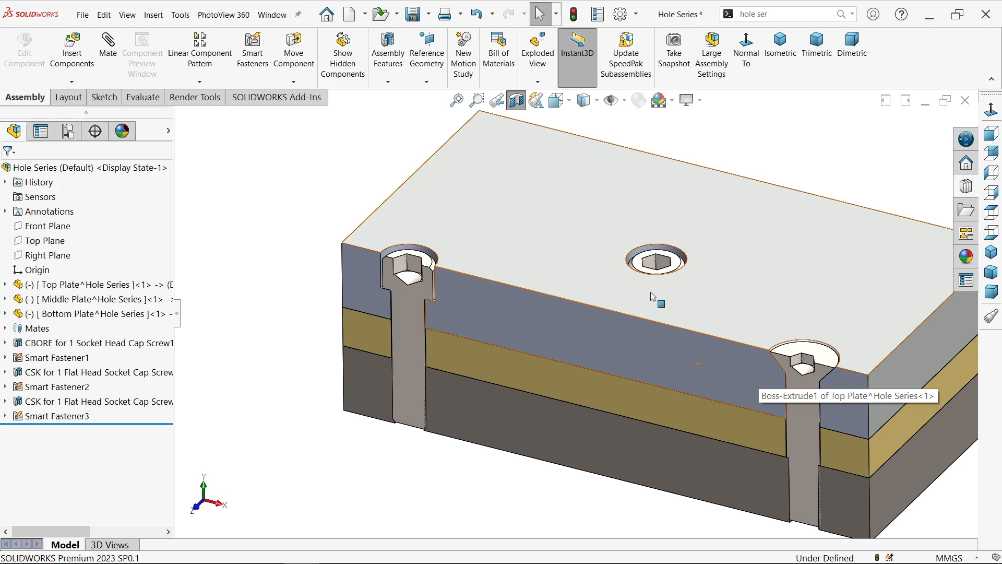
scroll(532, 304, up, 1)
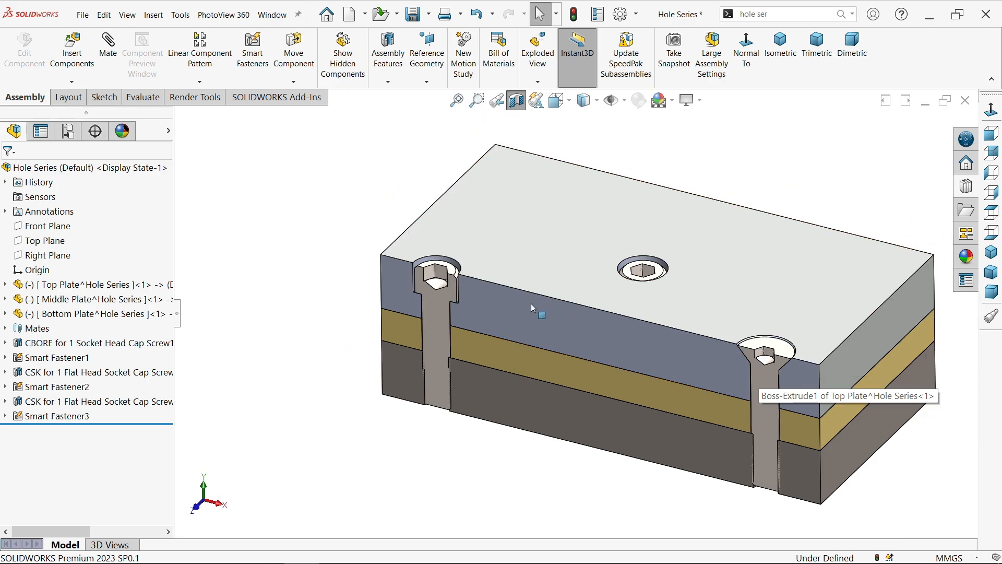
scroll(713, 301, down, 1)
click(516, 100)
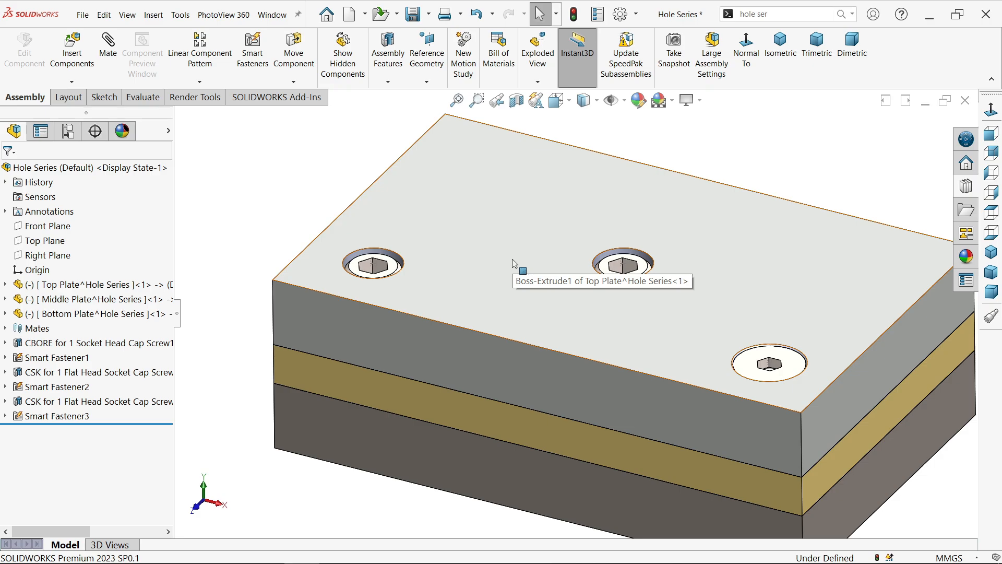
scroll(514, 264, up, 1)
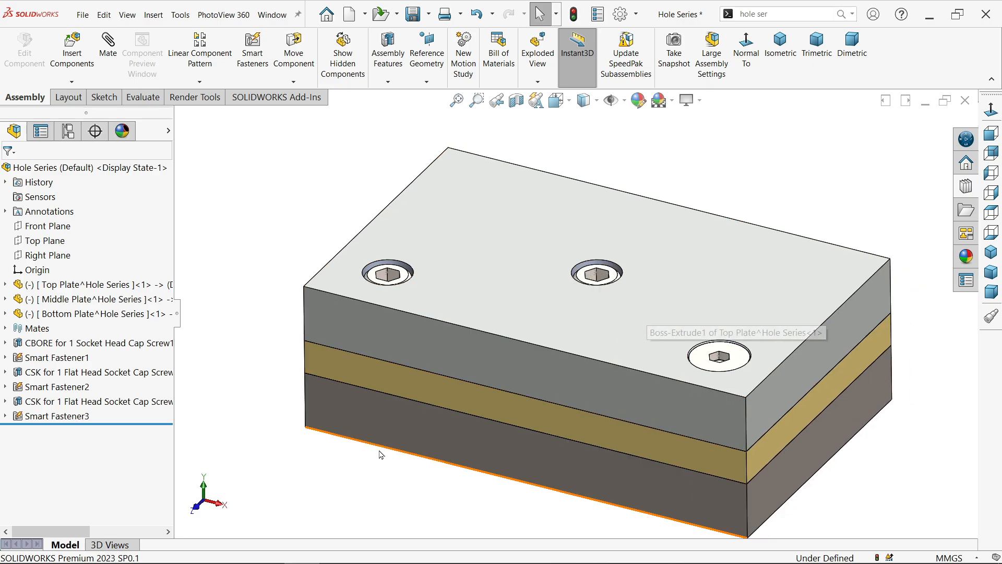